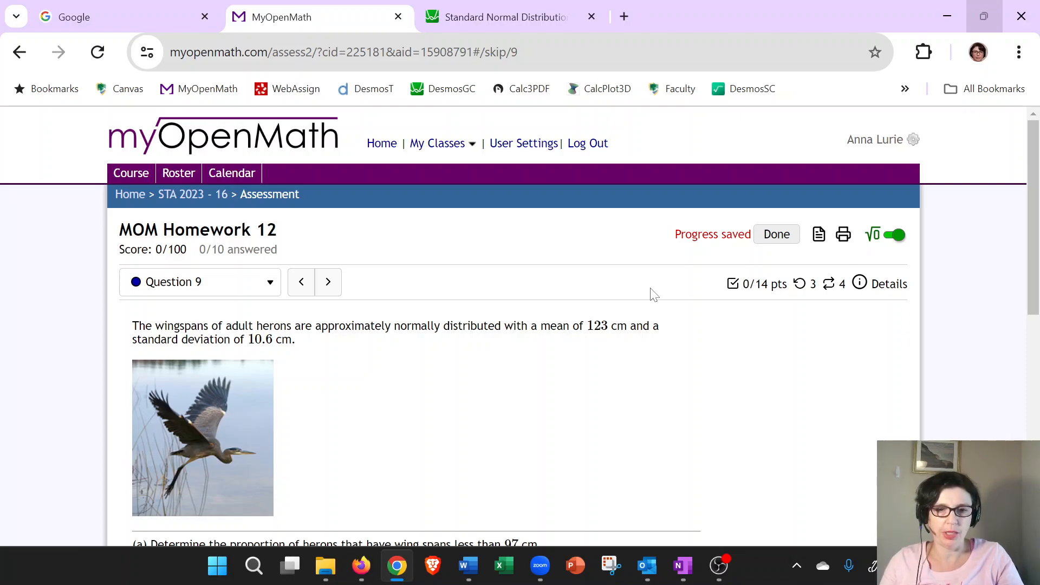
Open the Normal Distribution Calculator resource and resize and reposition its window beside the question.
scroll(577, 389, down, 1)
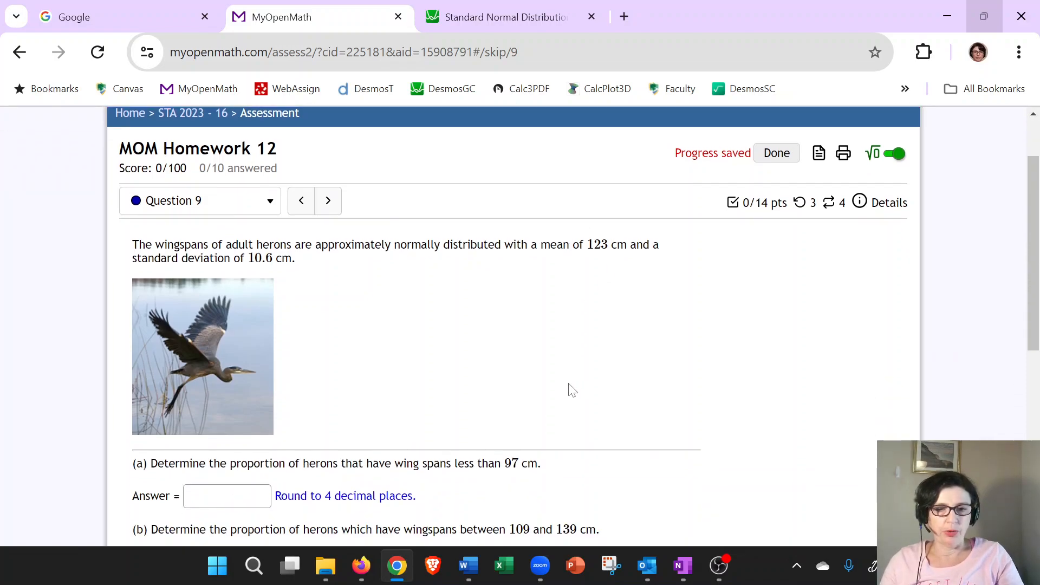
click(819, 153)
click(910, 261)
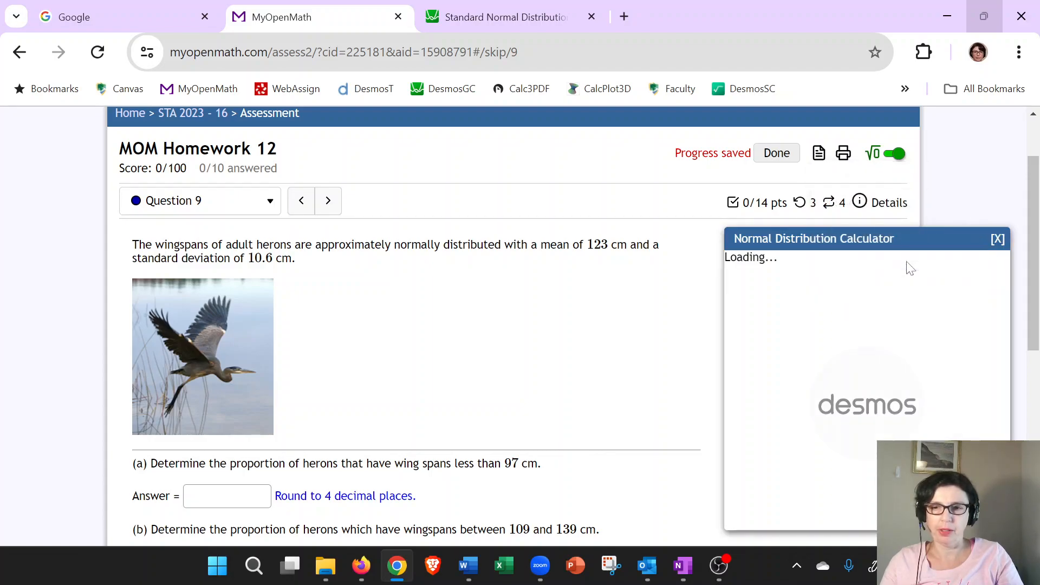
drag(783, 233, 368, 152)
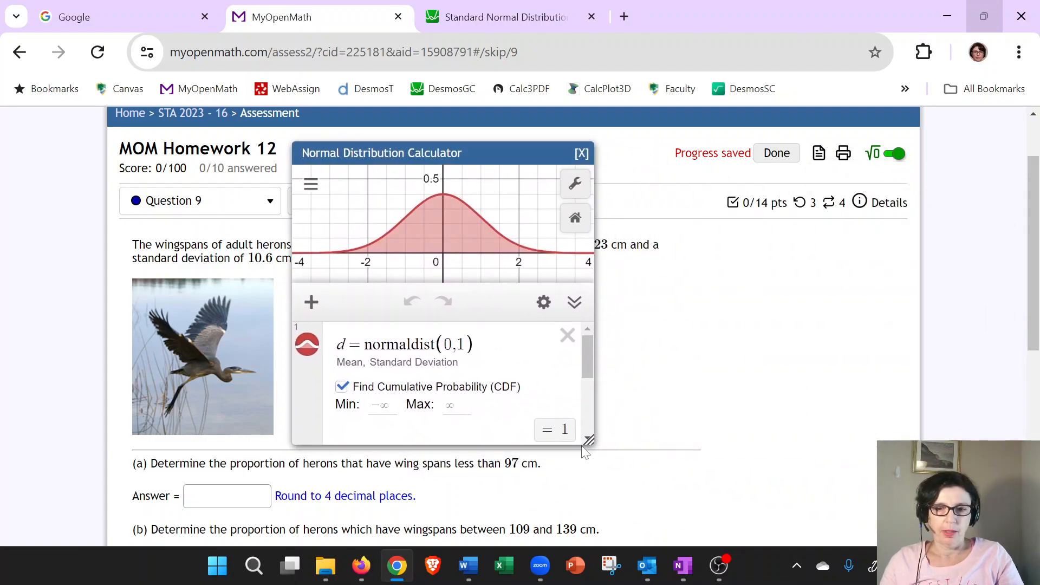
drag(588, 440, 900, 463)
drag(508, 154, 670, 273)
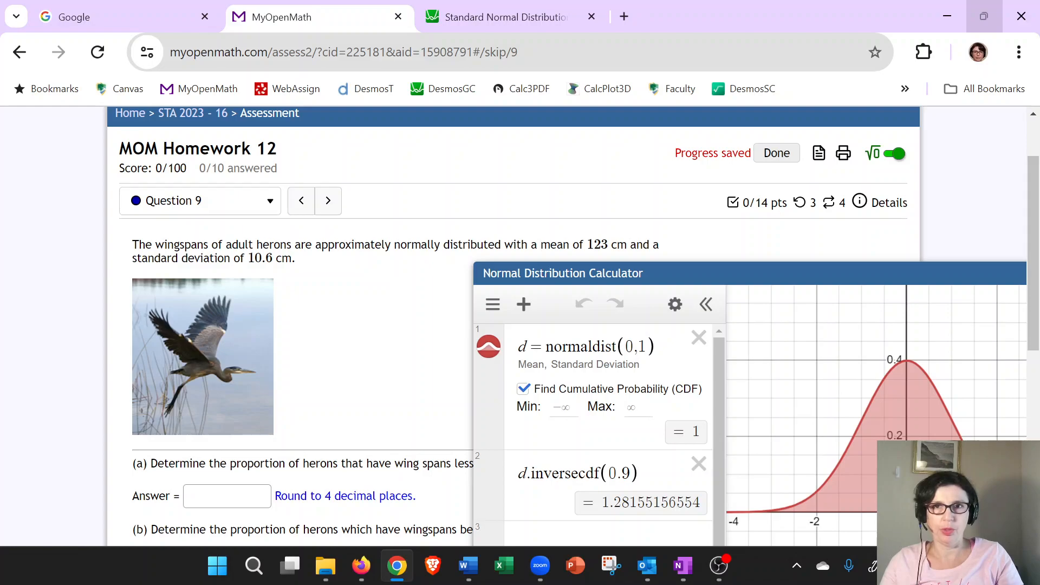
Set the normal distribution's mean to 123 and standard deviation to 10.6, and zoom the graph to fit.
click(645, 347)
key(BackSpace)
text(123)
key(BackSpace)
text(10.6)
drag(726, 271, 563, 103)
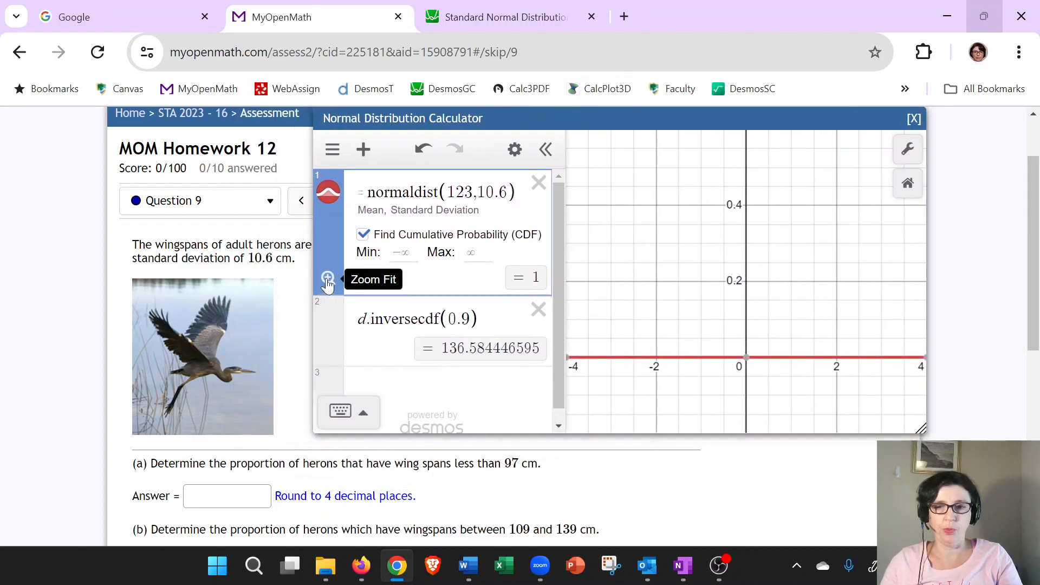
click(328, 279)
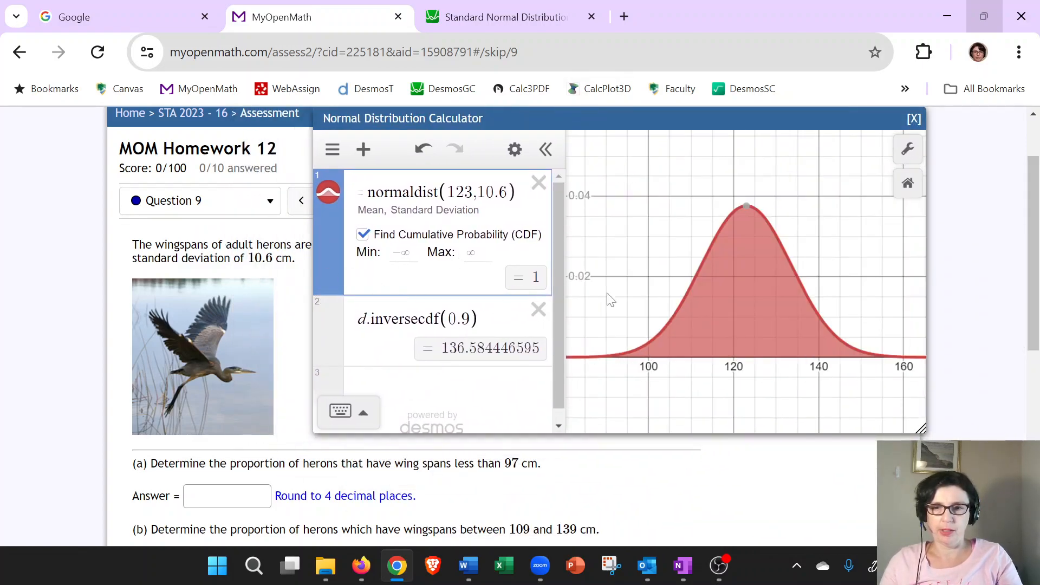
drag(743, 124, 987, 138)
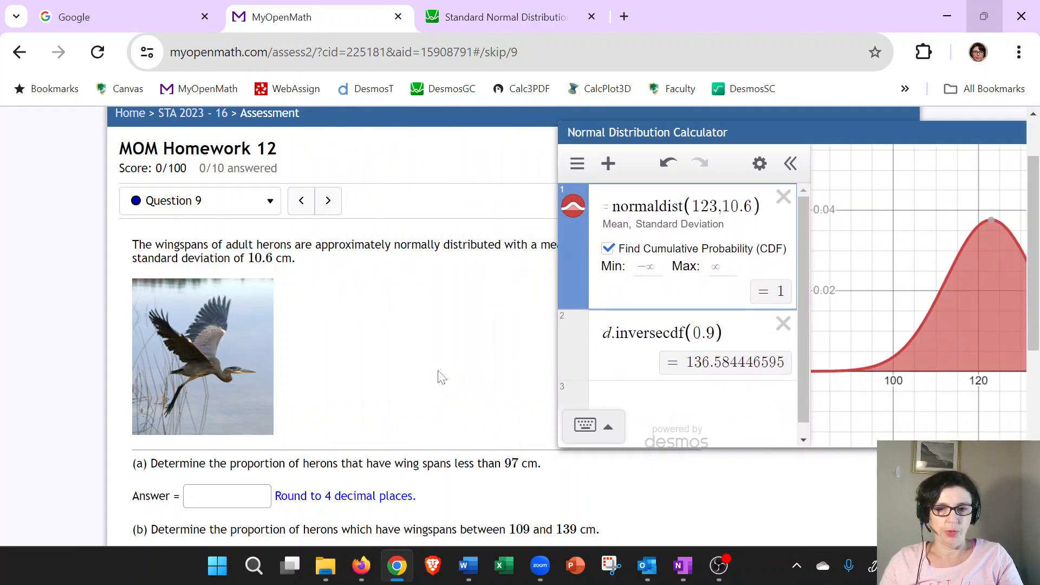
Set the cumulative probability's Max to 97 for wingspans less than 97 cm.
scroll(407, 369, down, 3)
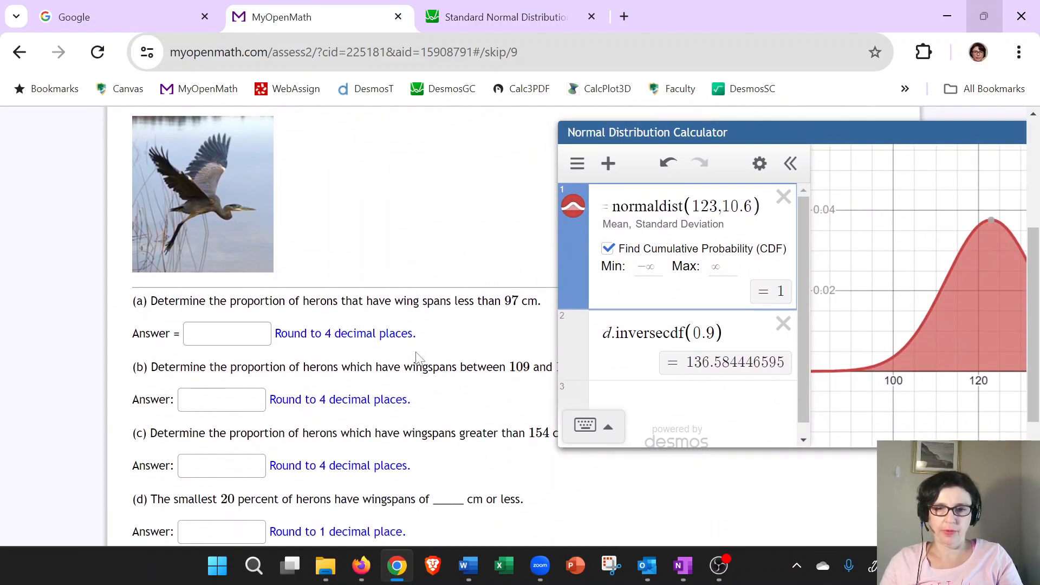
click(722, 266)
text(97)
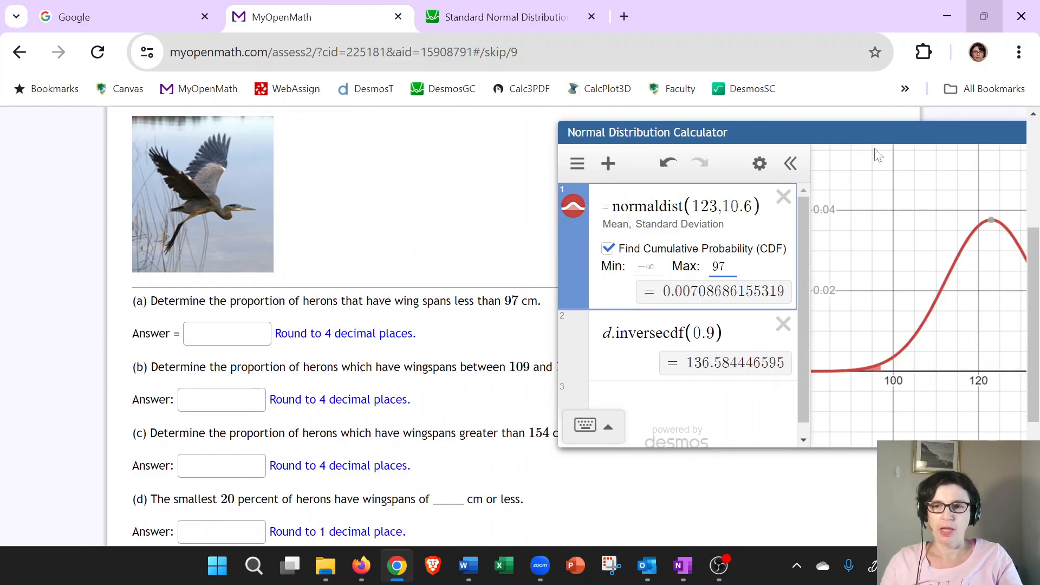
drag(873, 139, 758, 132)
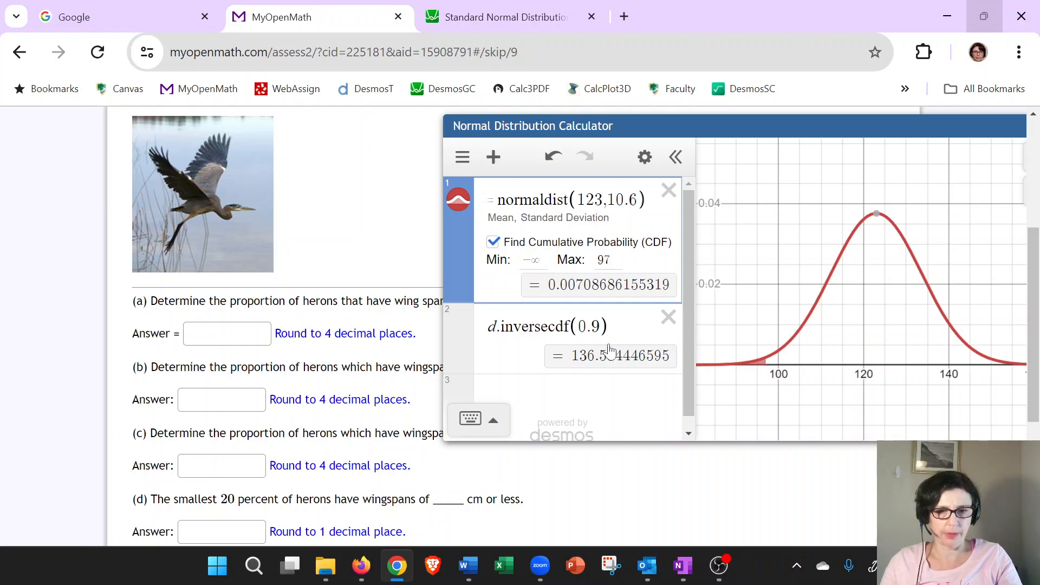
mouse_move(615, 128)
mouse_down()
mouse_move(801, 135)
mouse_move(620, 140)
mouse_up()
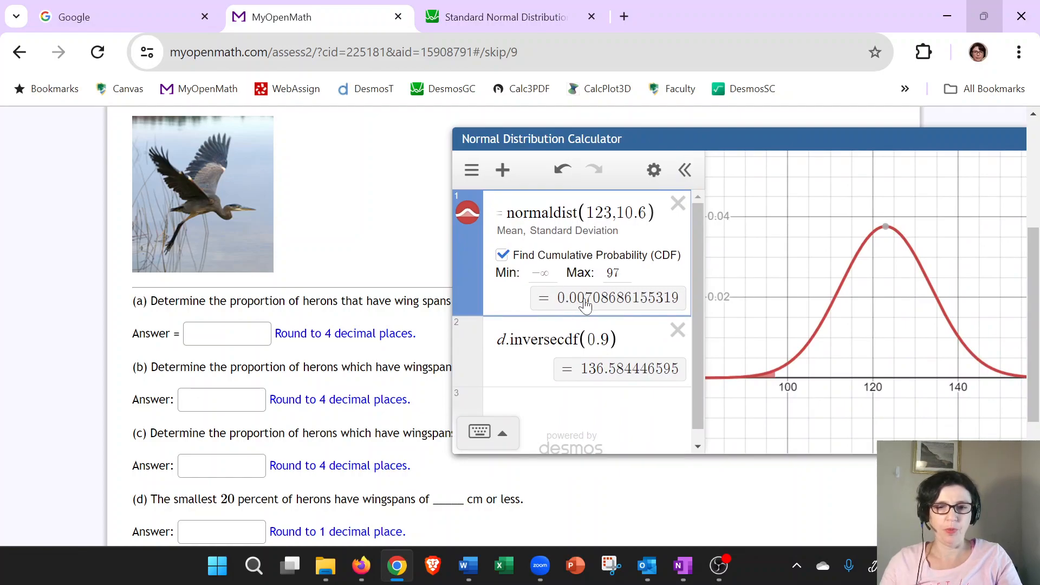
Add an expression rounding the copied cumulative probability to 4 decimal places with round( ,4).
click(547, 410)
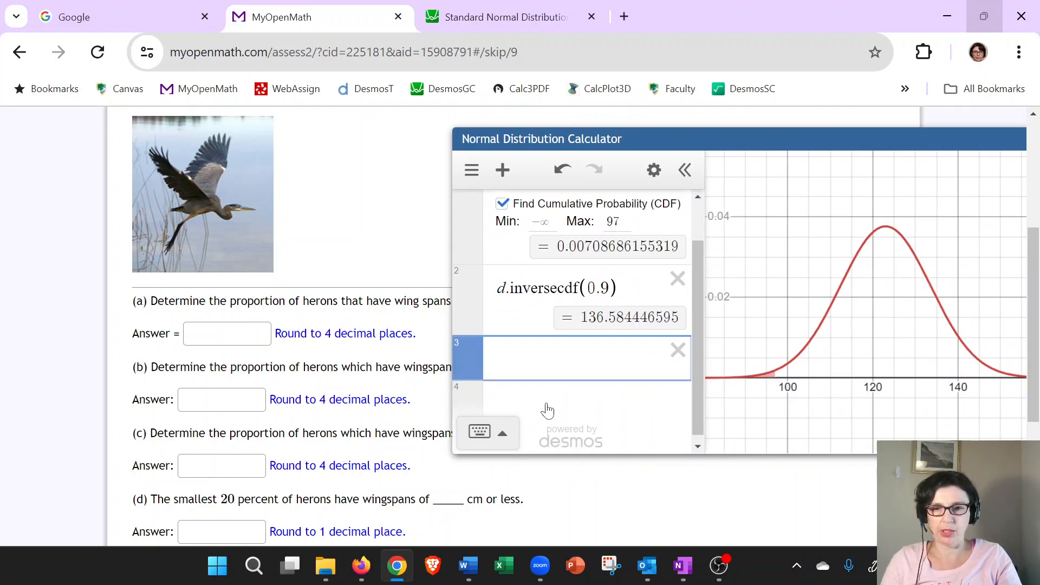
text(round()
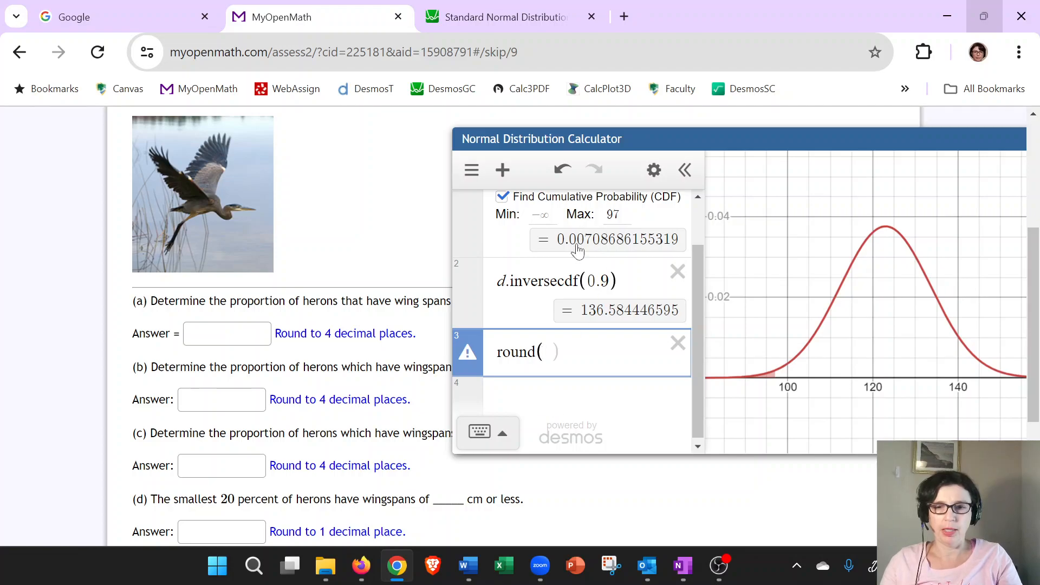
drag(553, 240, 690, 243)
key(ctrl+c)
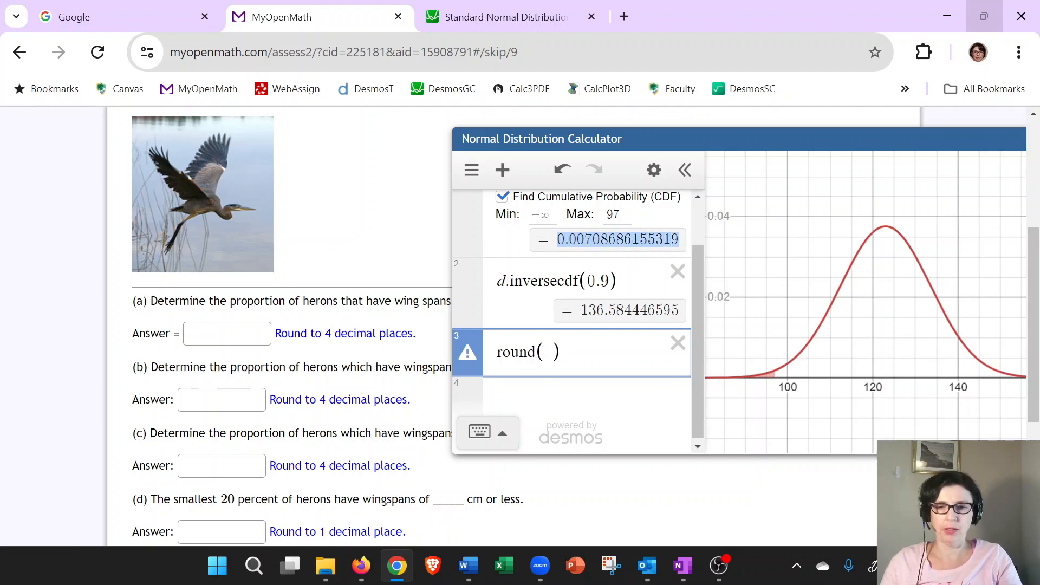
click(554, 352)
key(ctrl+v)
text(,4)
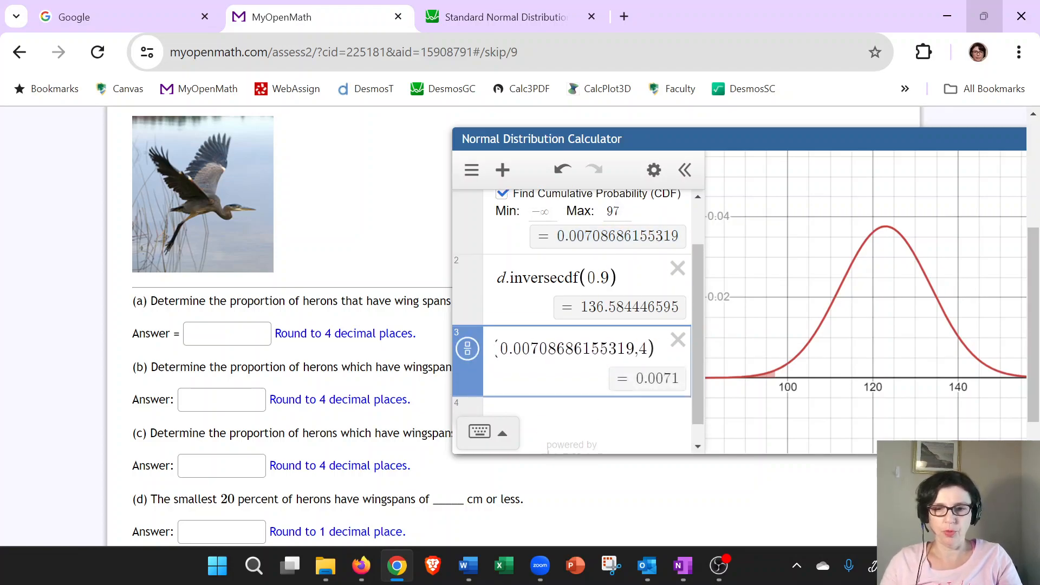
Enter 0.0071 as the answer to part (a).
click(227, 333)
text(0.0071)
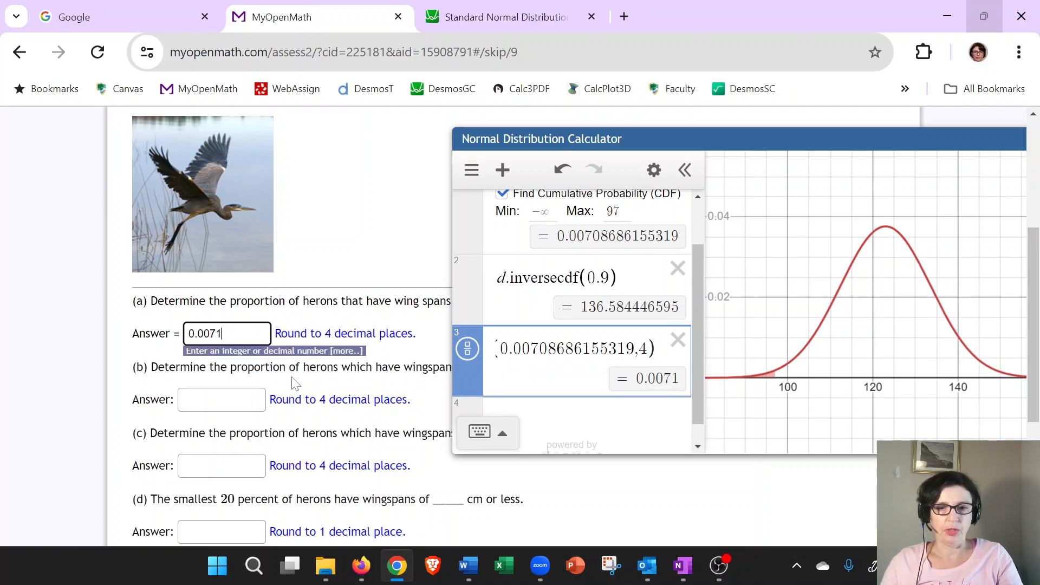
click(535, 153)
drag(565, 140, 712, 134)
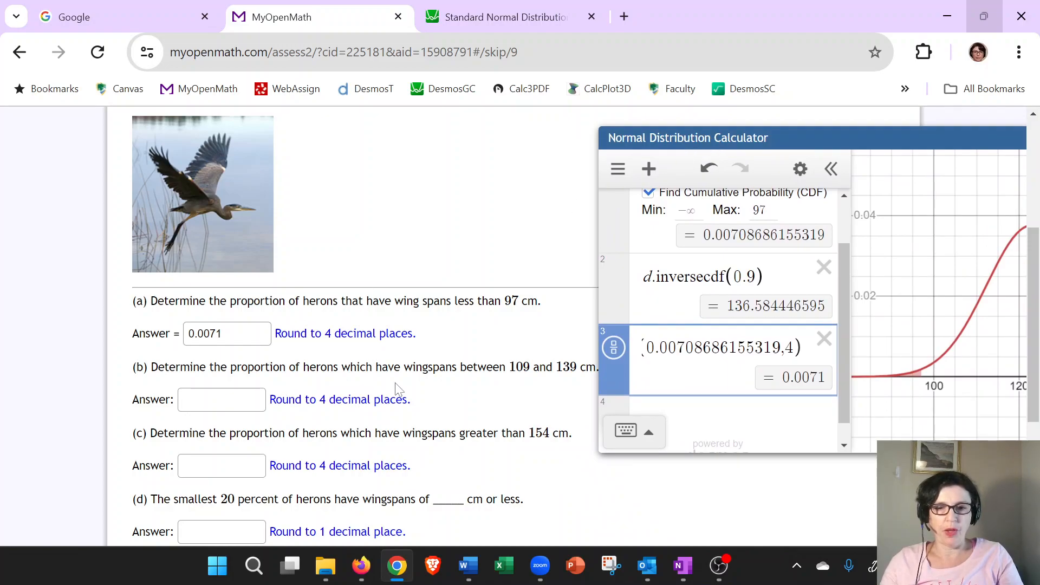
Set the cumulative probability range to Min 109 and Max 139.
scroll(697, 297, up, 5)
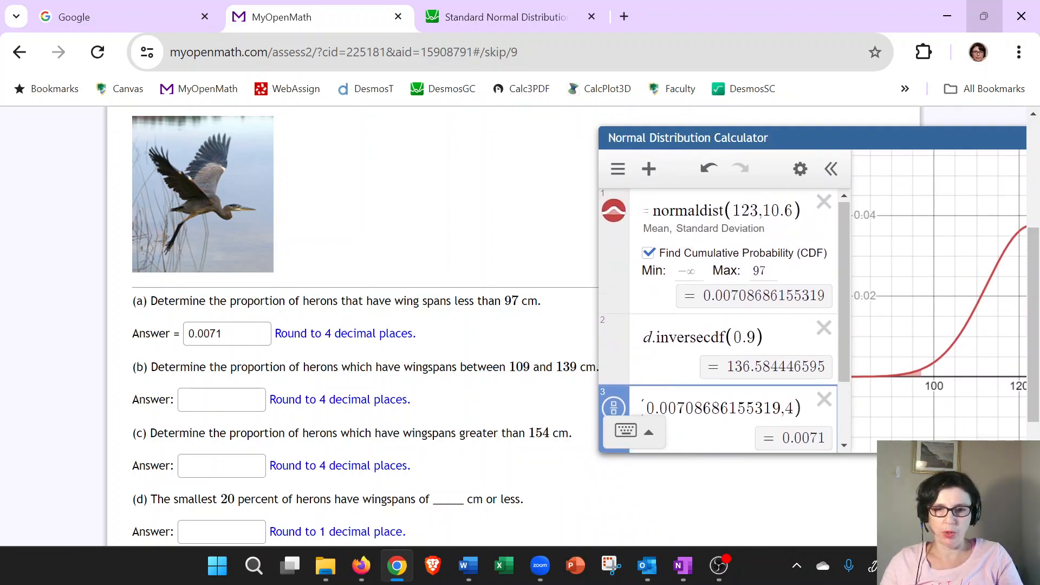
click(688, 271)
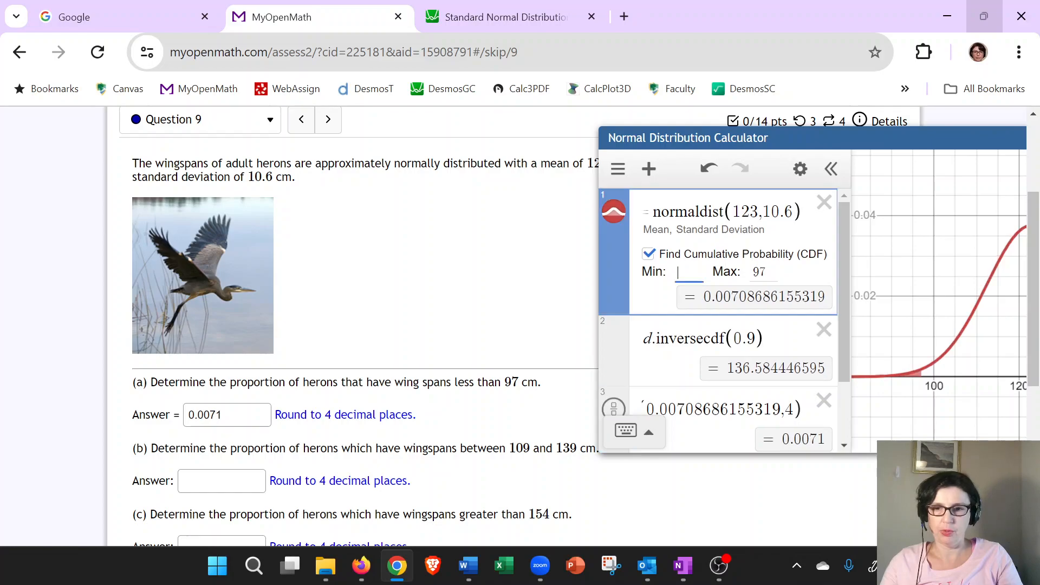
text(109)
key(Tab)
key(BackSpace)
key(BackSpace)
text(139)
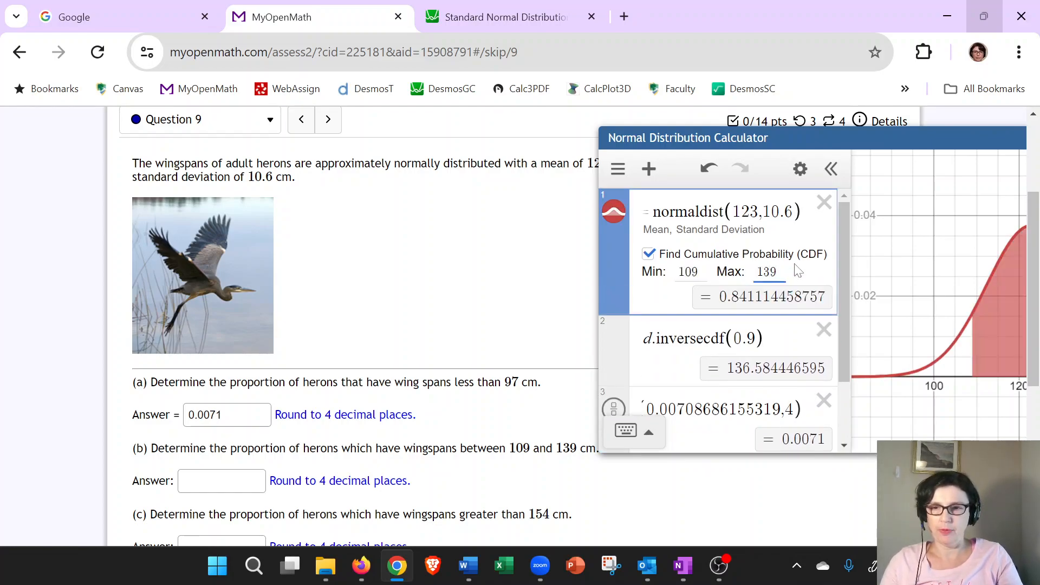
Replace the number inside the round expression with the new cumulative probability, keeping 4 decimal places.
drag(850, 137, 716, 133)
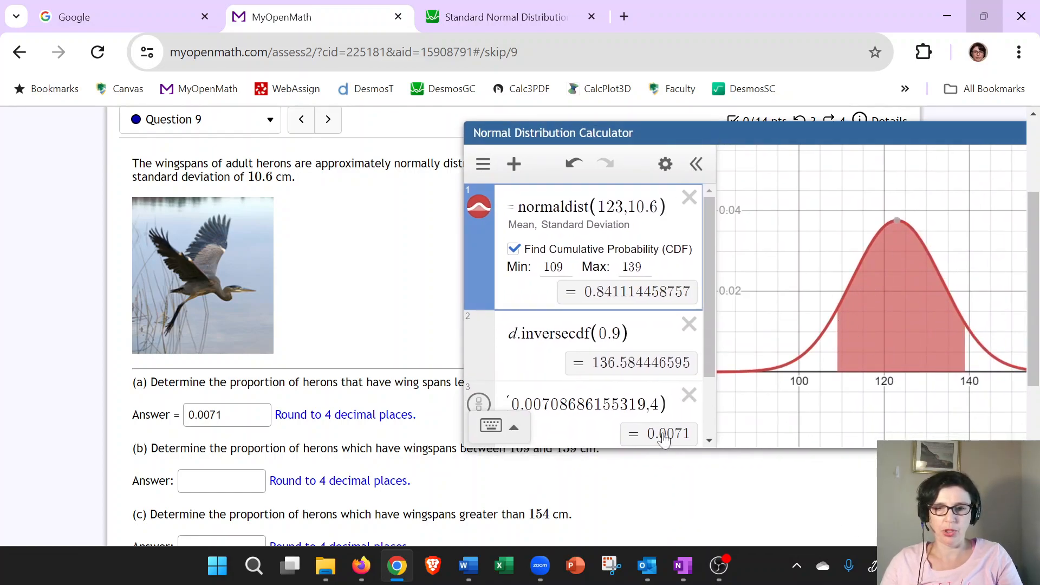
click(560, 408)
drag(559, 408, 670, 365)
key(BackSpace)
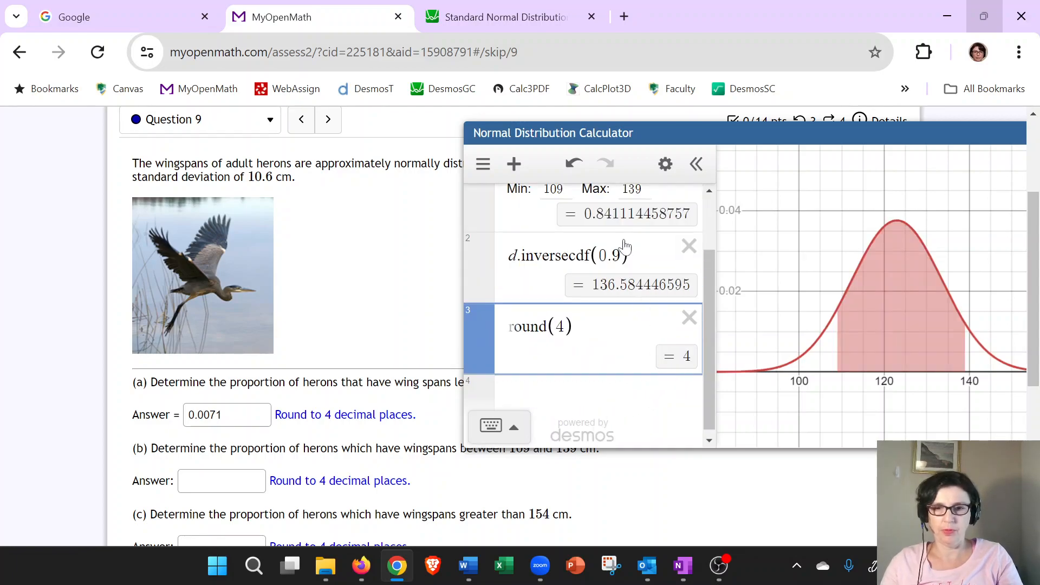
drag(582, 214, 694, 228)
key(ctrl+c)
click(556, 326)
key(ctrl+v)
text(,)
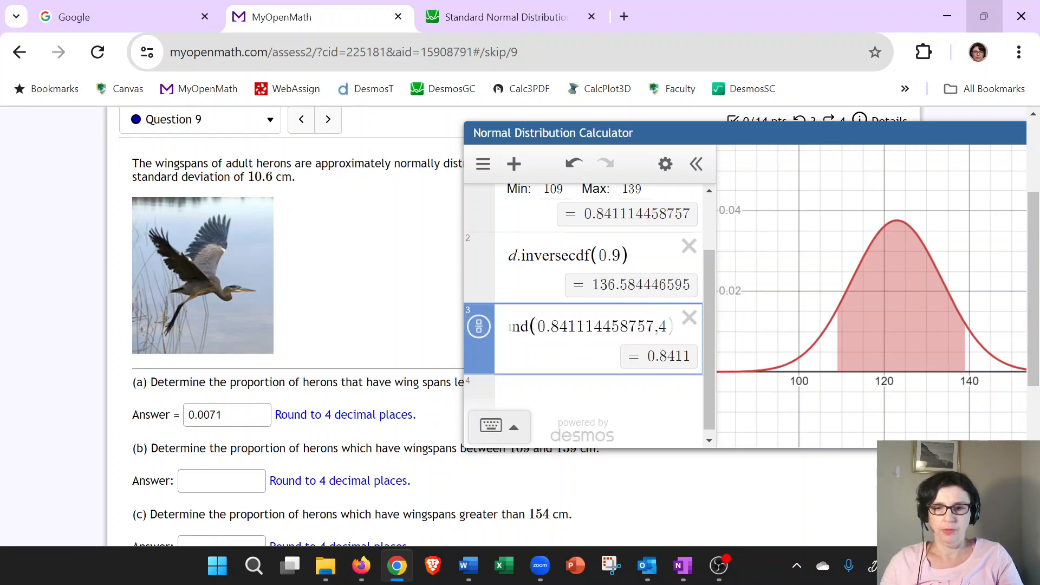
Enter 0.8411 as the answer to part (b).
click(221, 481)
text(0.8411)
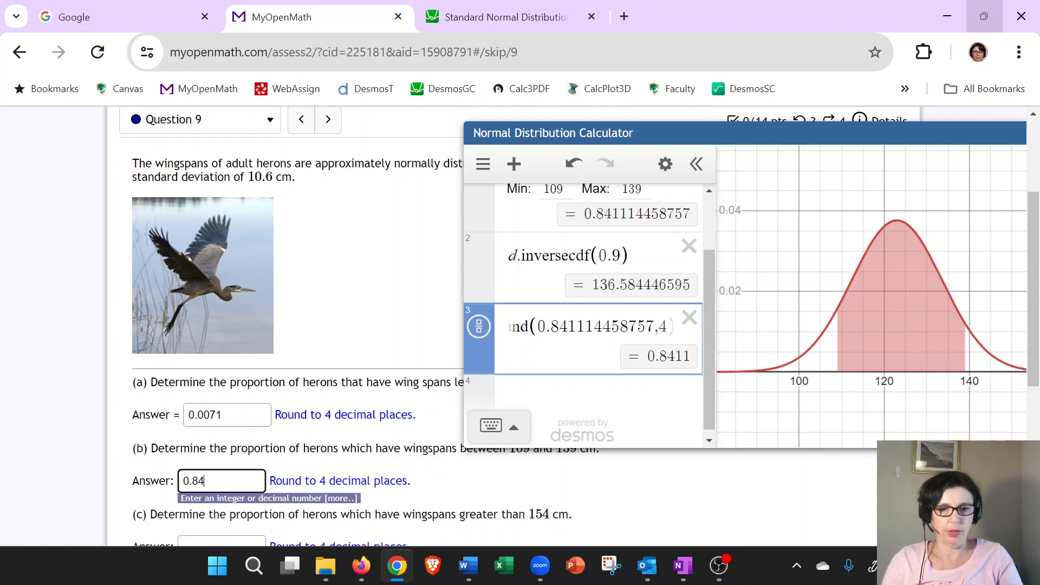
Set the cumulative probability's Min to 154 and clear Max for the upper tail.
scroll(368, 482, down, 1)
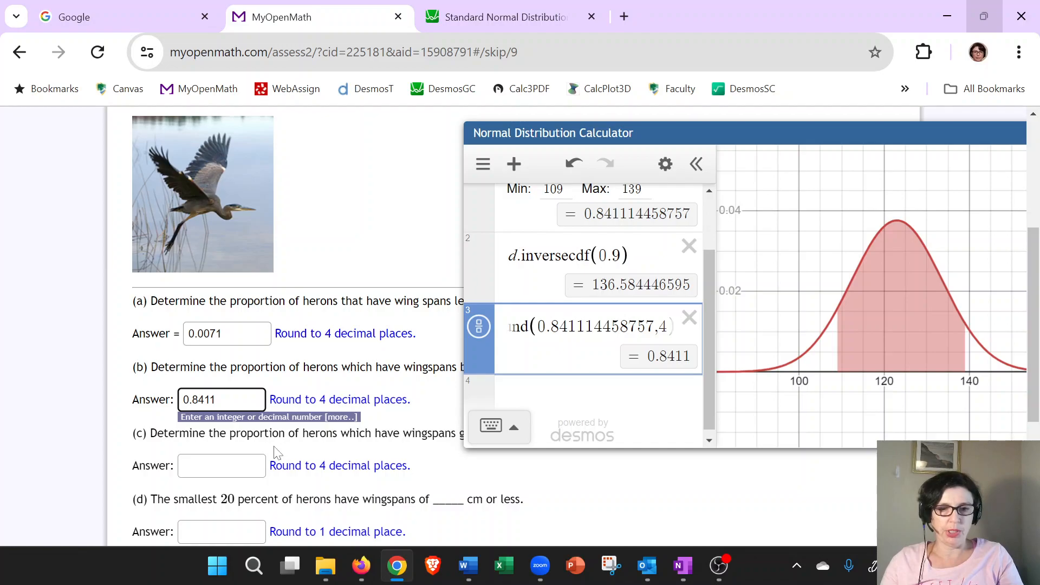
scroll(279, 453, down, 1)
drag(593, 140, 537, 125)
scroll(563, 304, up, 2)
click(536, 253)
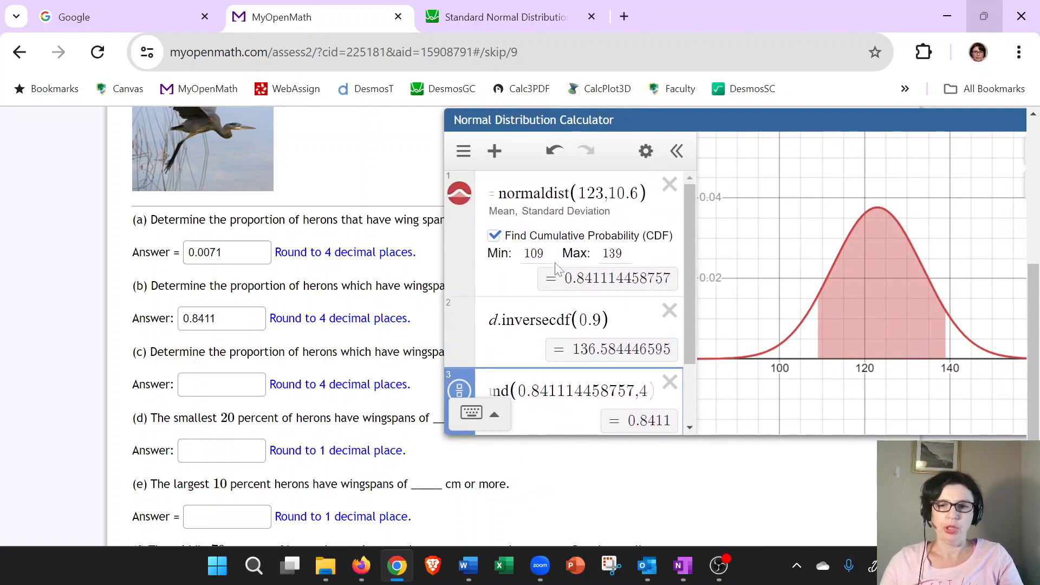
key(BackSpace)
key(BackSpace)
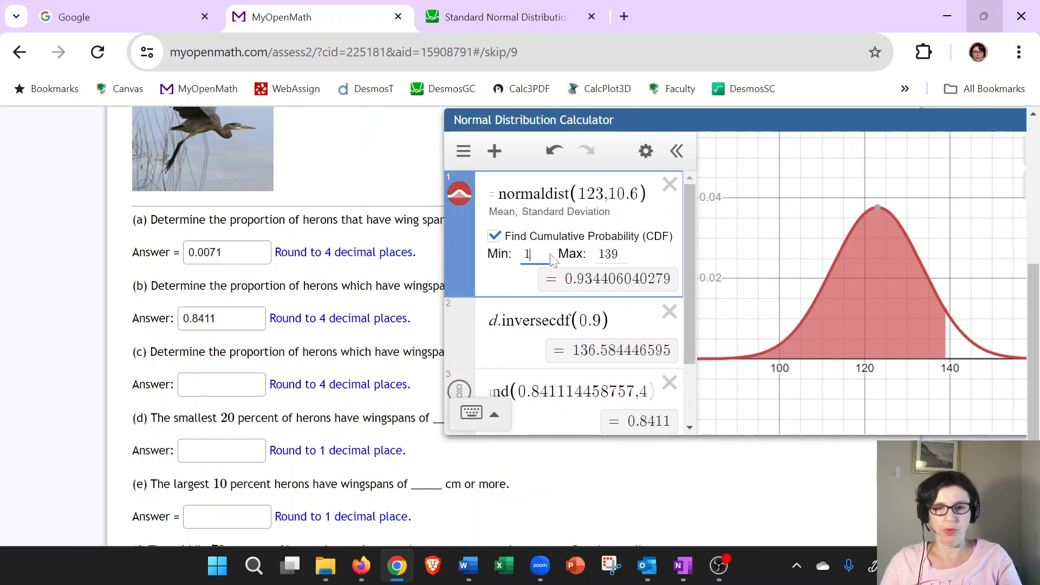
text(54)
key(Tab)
key(BackSpace)
key(BackSpace)
key(BackSpace)
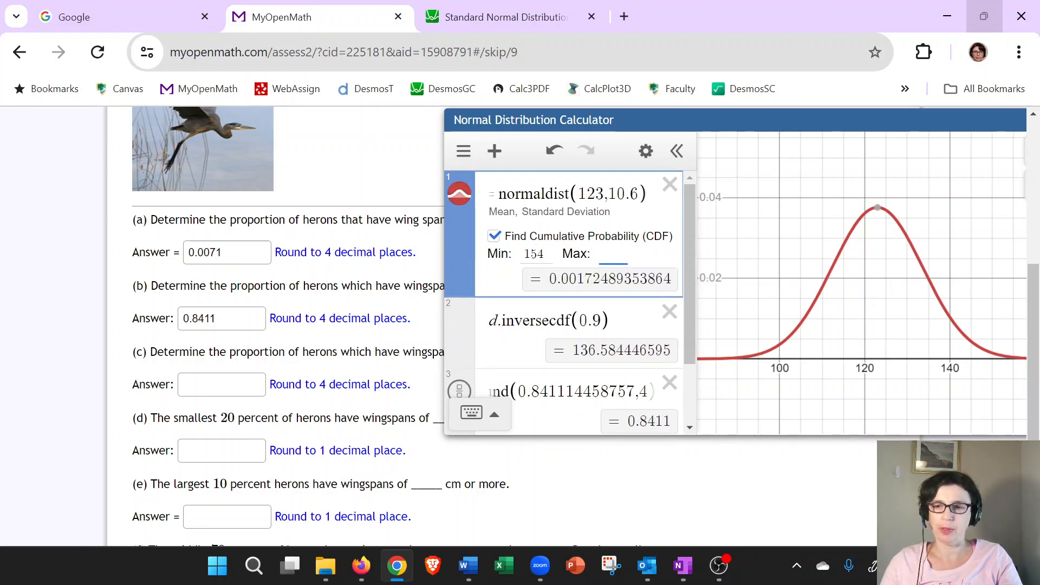
drag(796, 125, 691, 124)
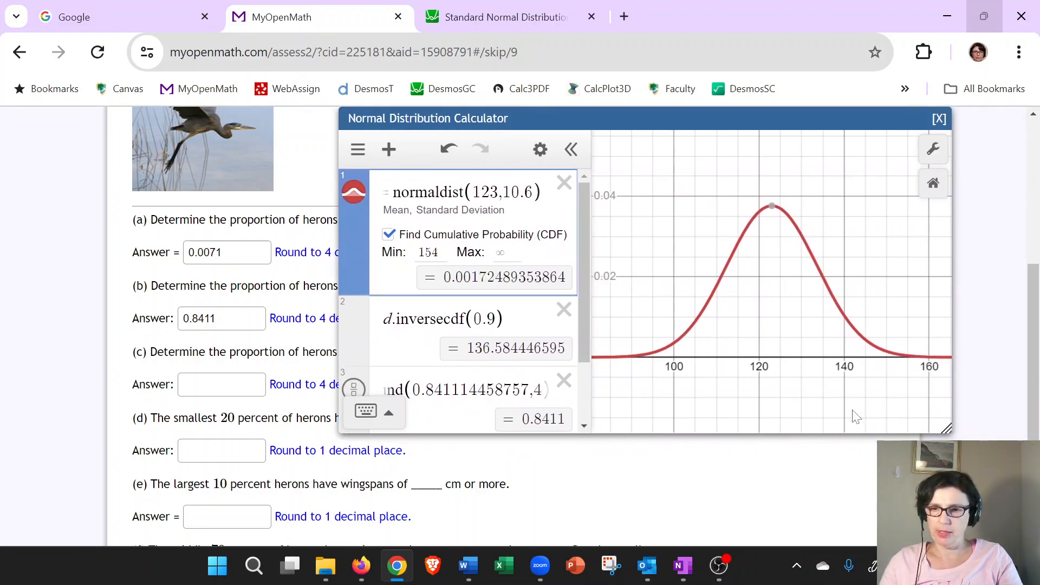
scroll(868, 422, up, 4)
drag(886, 360, 788, 359)
scroll(799, 390, up, 3)
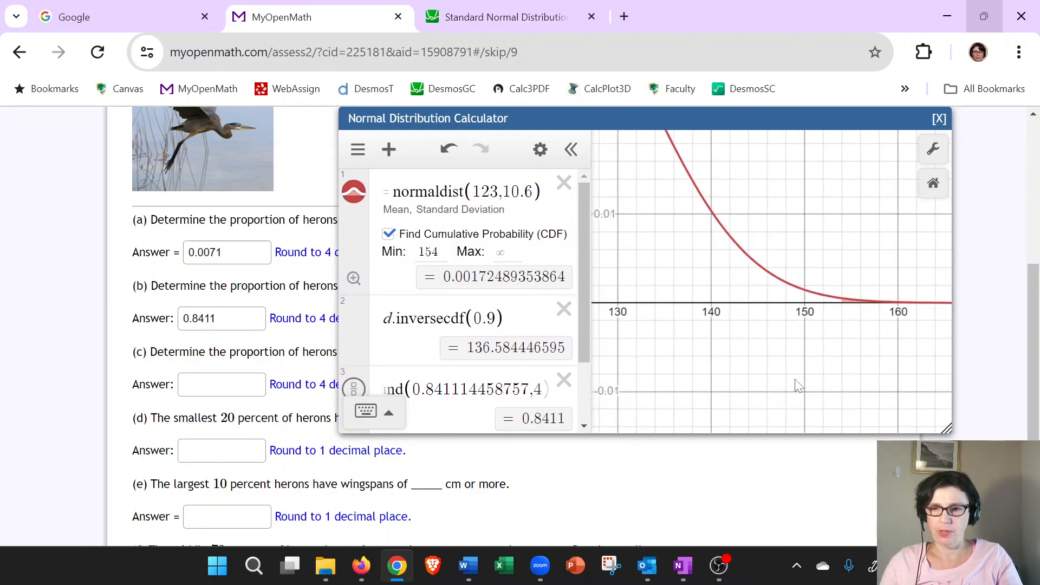
scroll(797, 386, up, 1)
scroll(870, 323, up, 3)
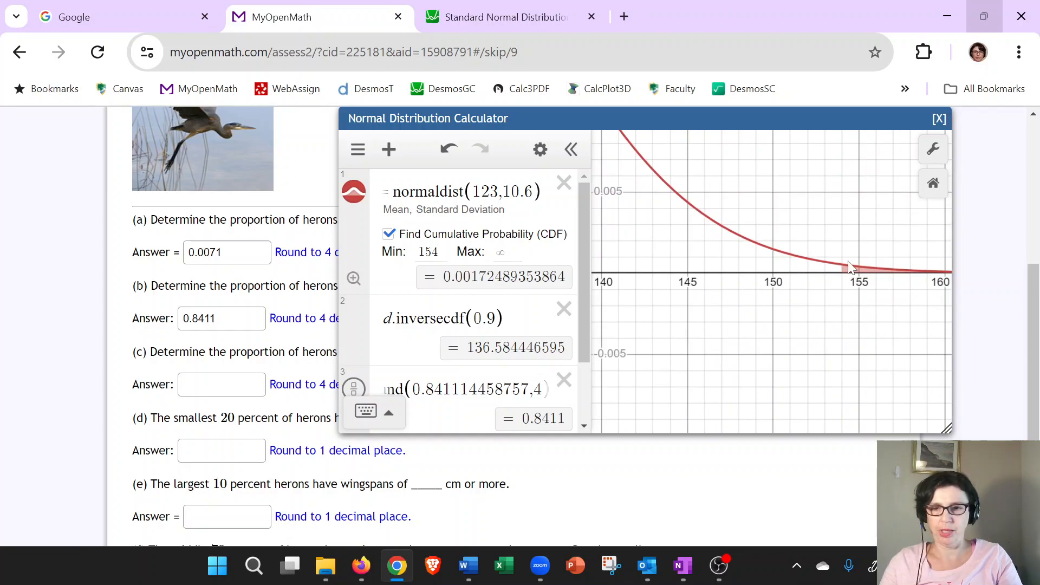
drag(680, 113, 877, 111)
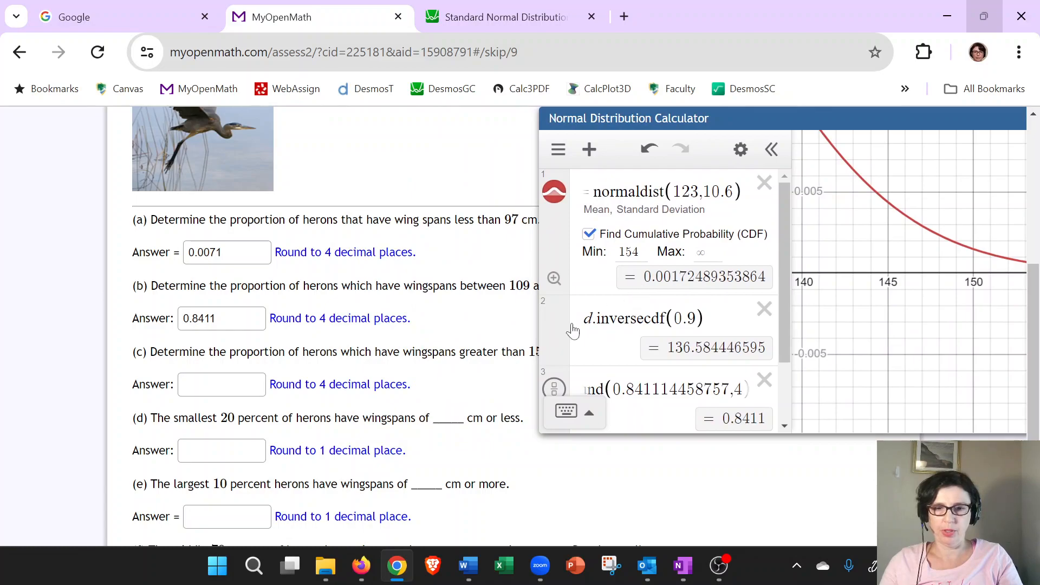
Enter 0.0017 as the answer to part (c) and zoom the calculator graph to fit.
click(217, 384)
text(0.0017)
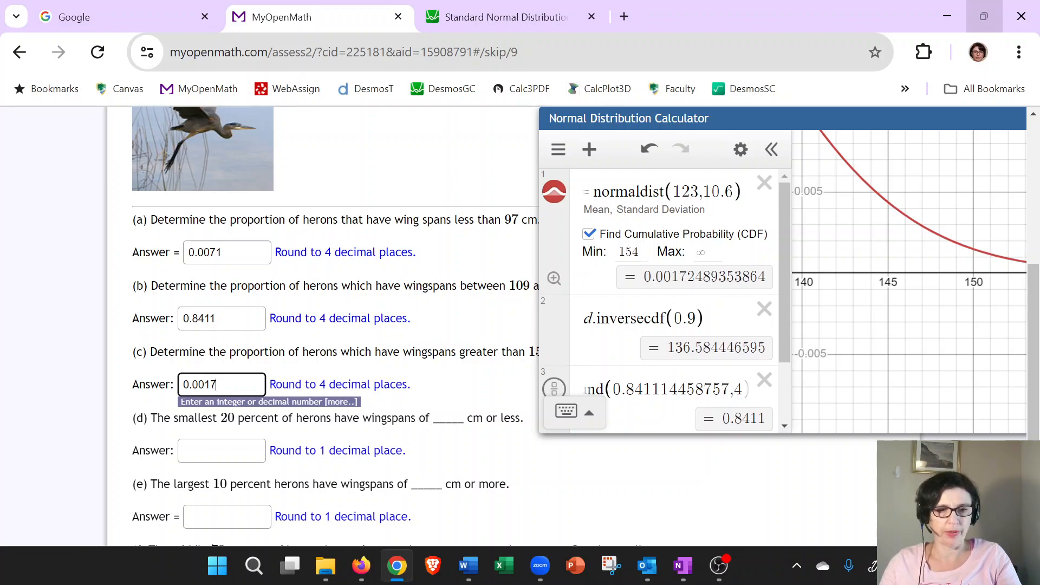
click(324, 380)
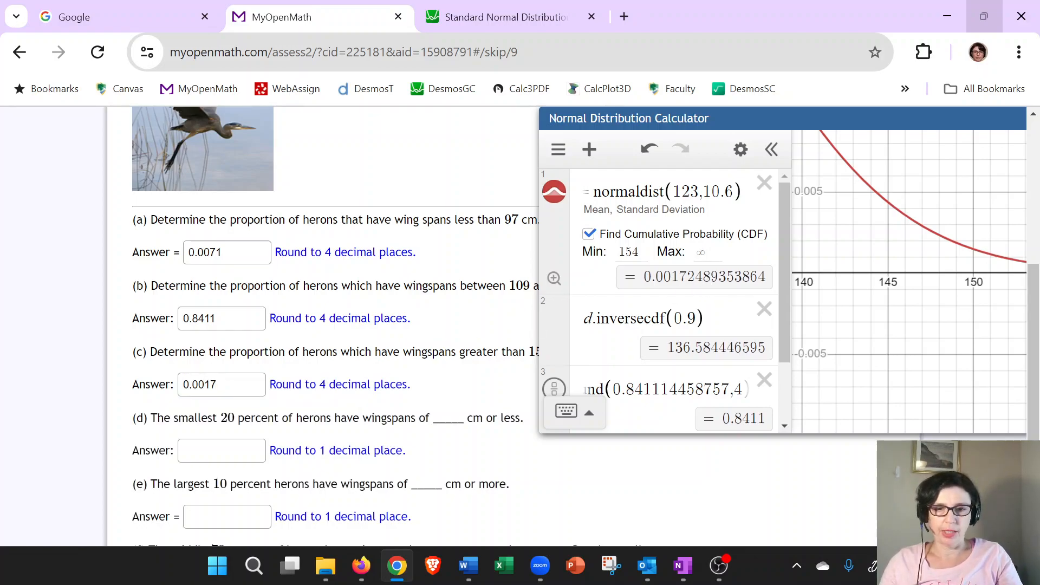
click(553, 278)
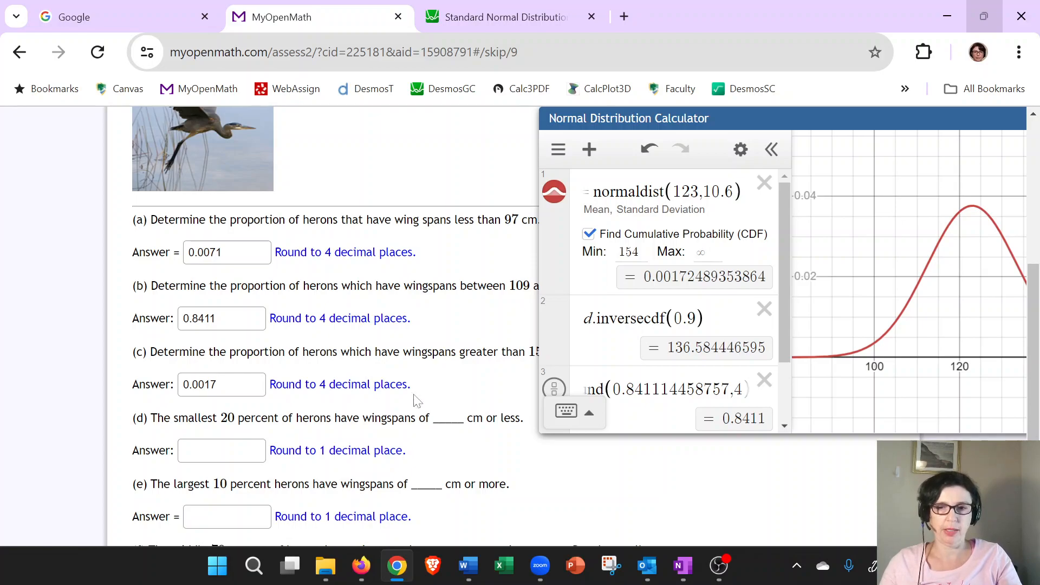
Turn off Find Cumulative Probability for the distribution and delete the round expression row.
drag(674, 318, 696, 317)
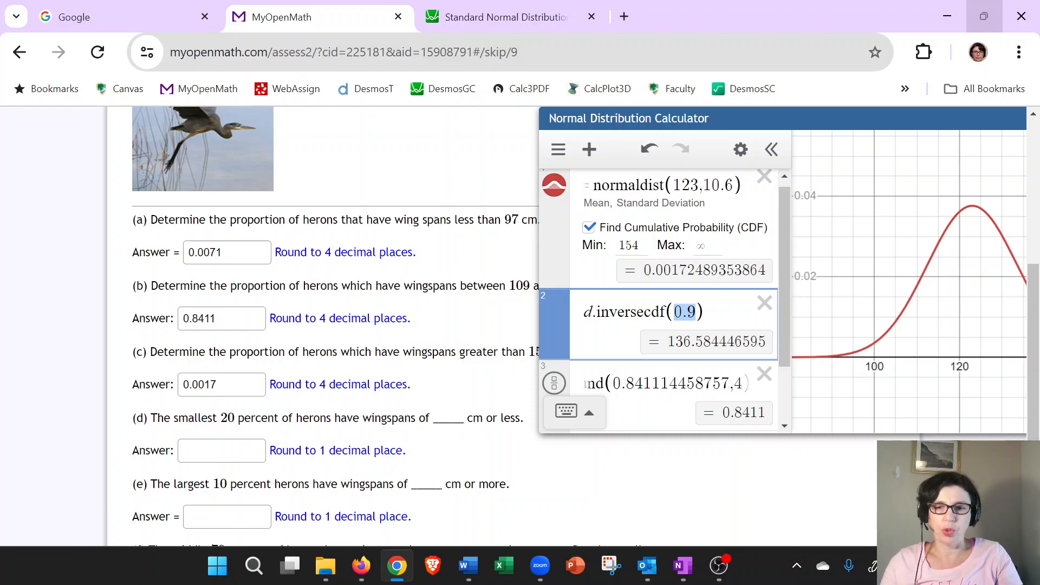
scroll(314, 428, down, 1)
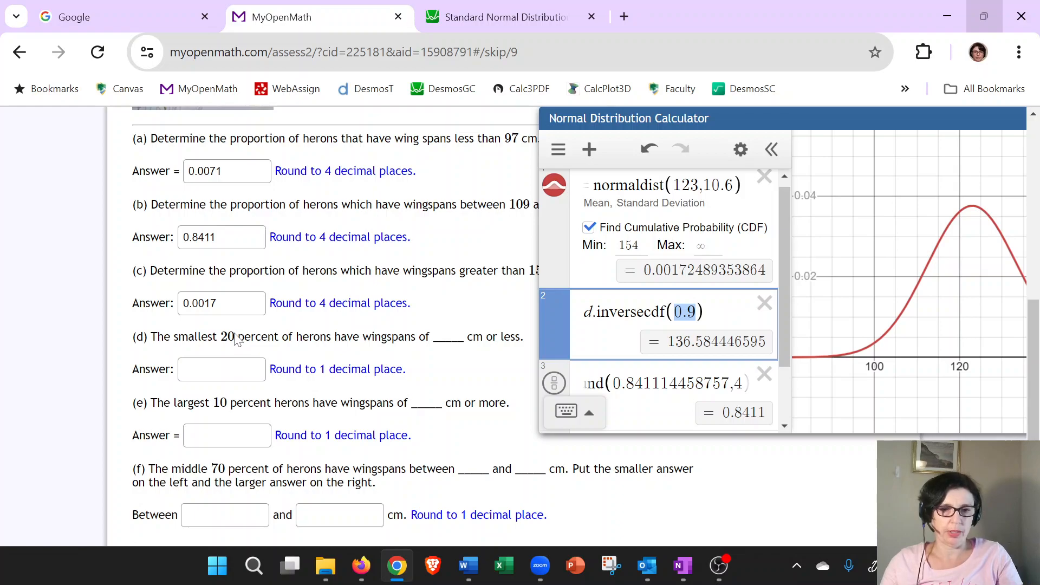
scroll(648, 295, up, 3)
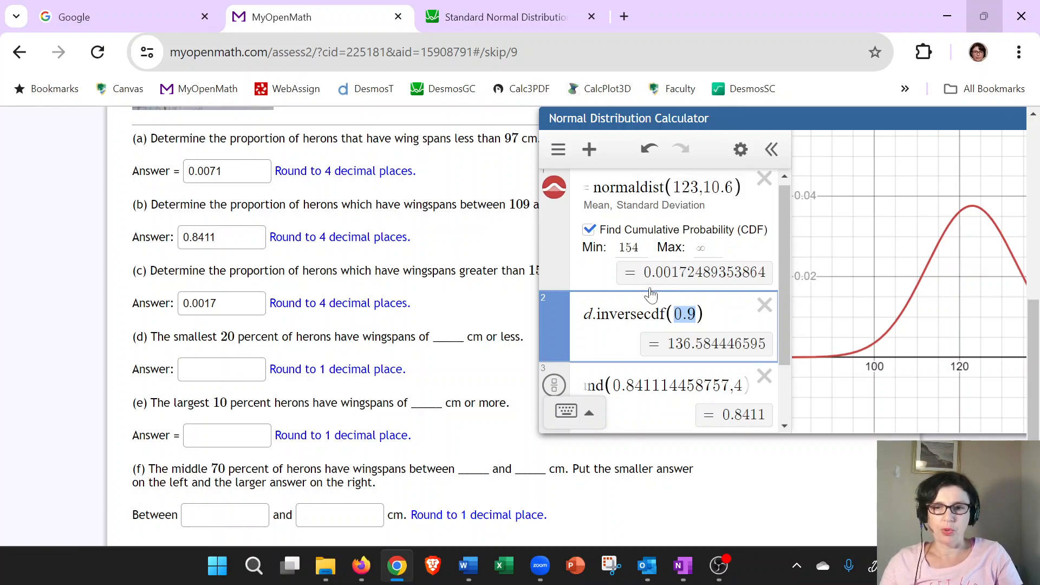
scroll(645, 295, down, 2)
scroll(336, 325, down, 1)
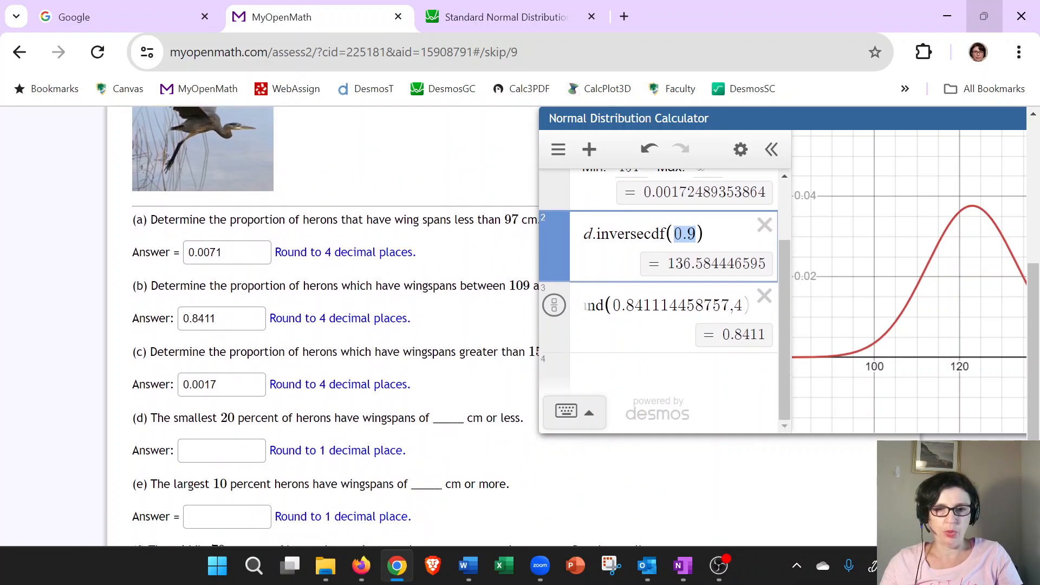
scroll(628, 238, up, 2)
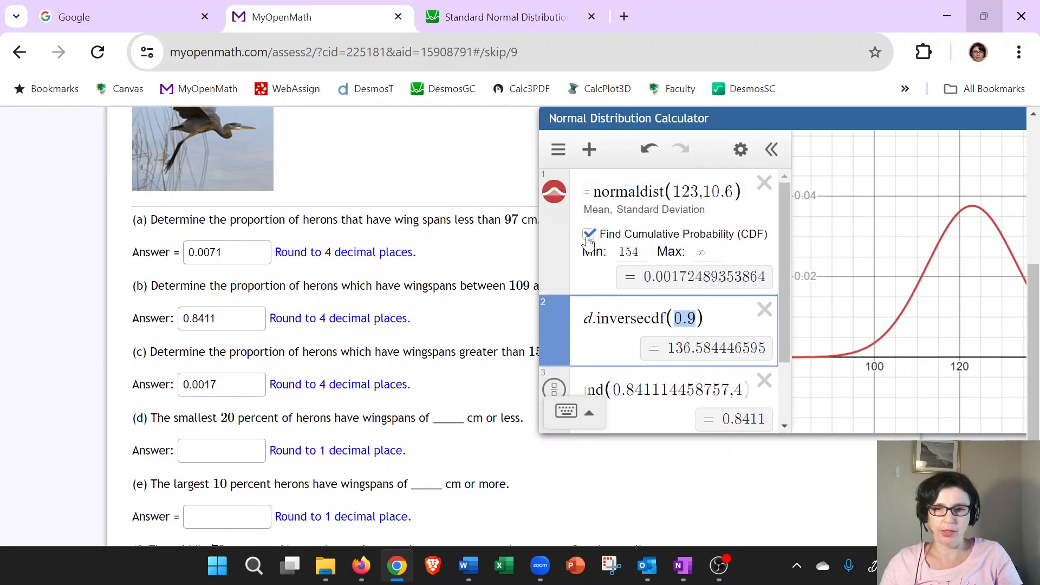
click(588, 236)
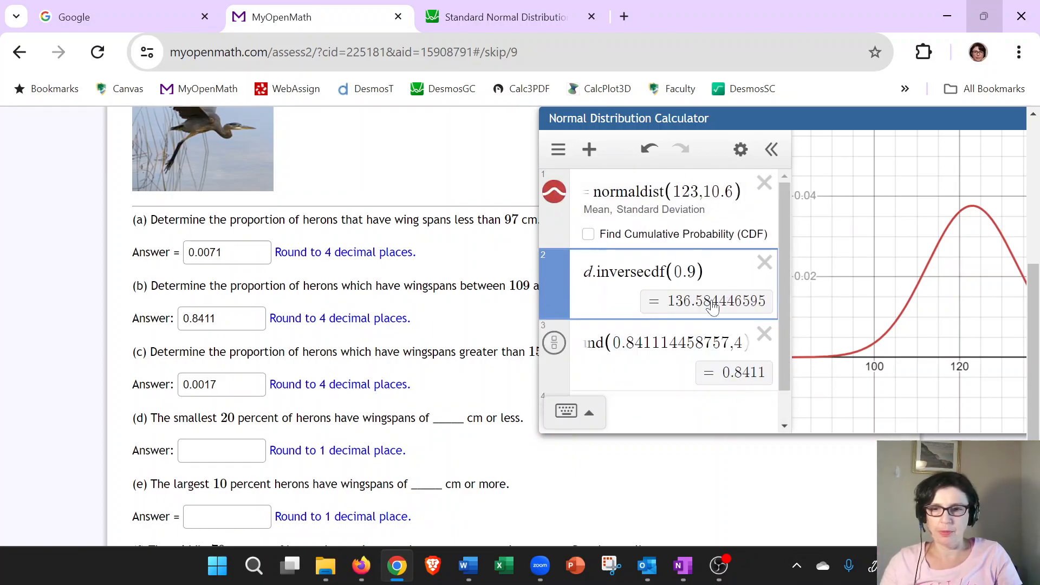
click(763, 334)
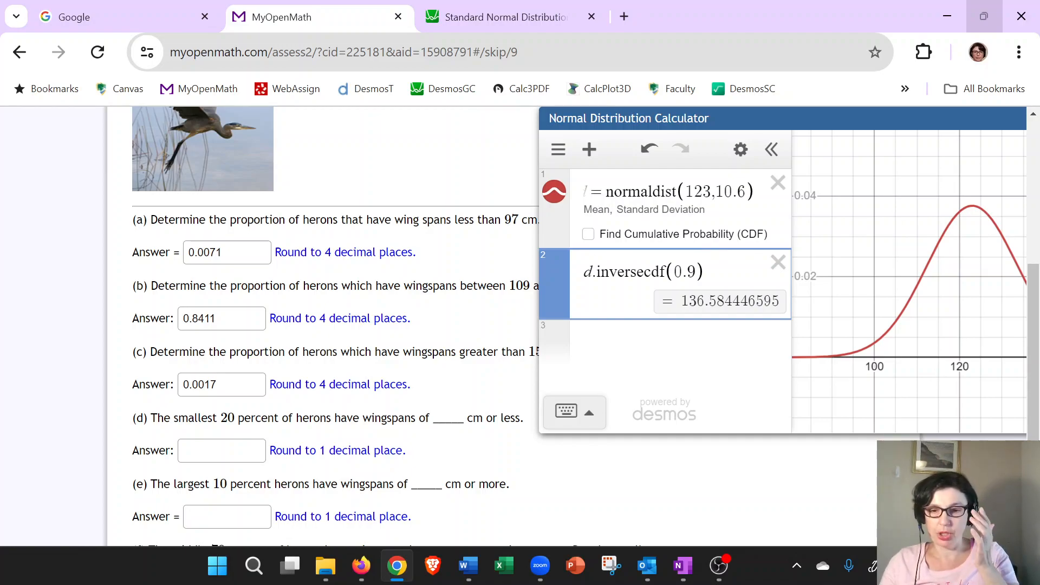
Set the inverse CDF argument to 0.2 for the smallest 20 percent, adding a 20/100 row as a check.
scroll(227, 357, down, 2)
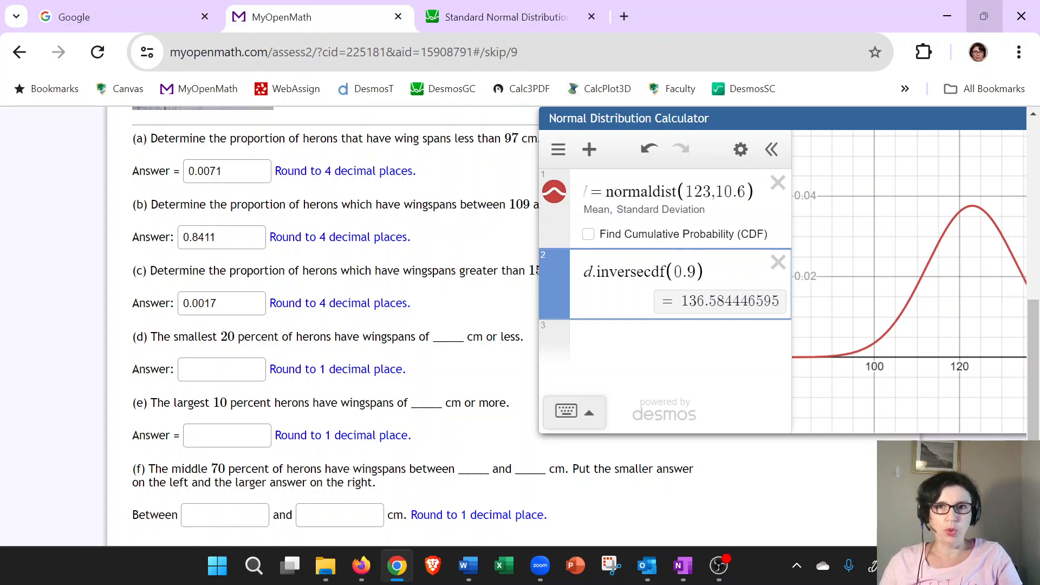
double_click(685, 272)
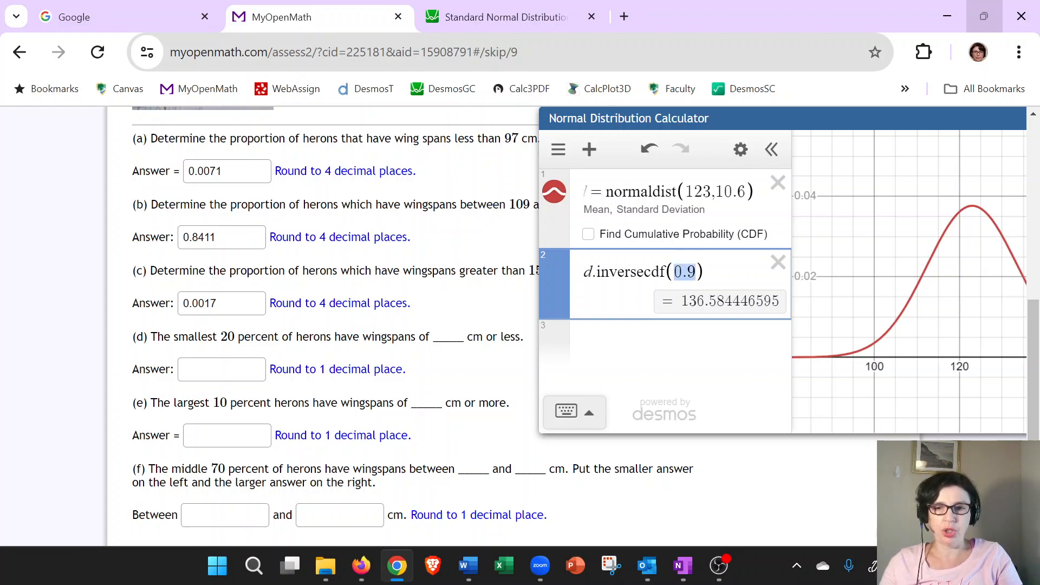
text(20)
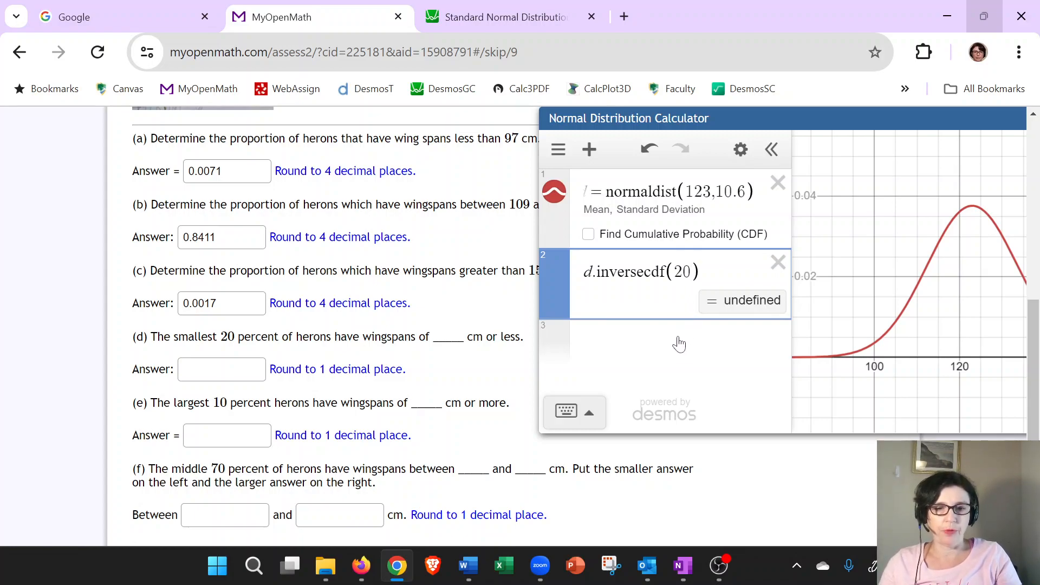
key(Return)
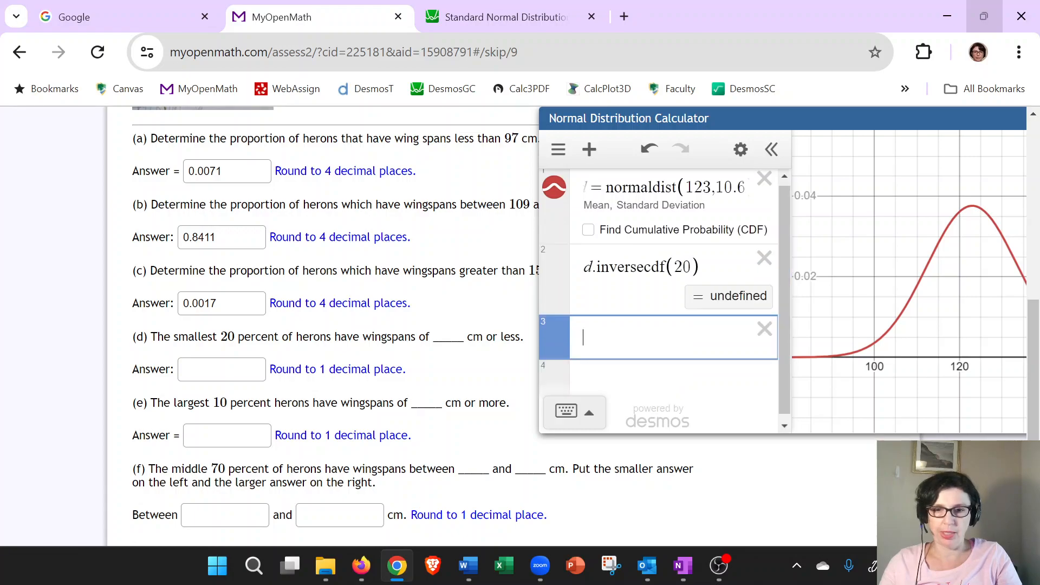
text(20/100)
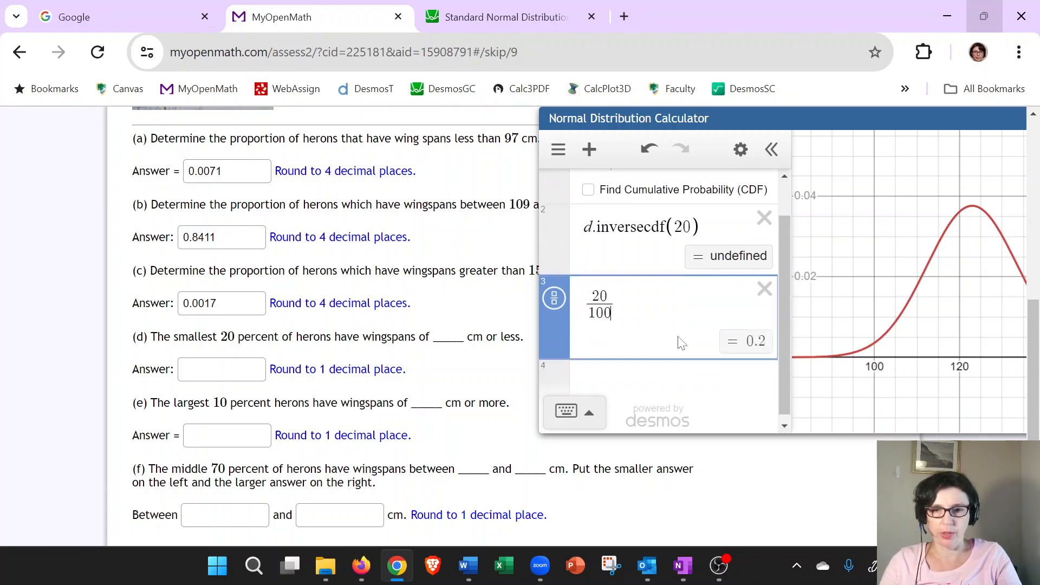
click(684, 230)
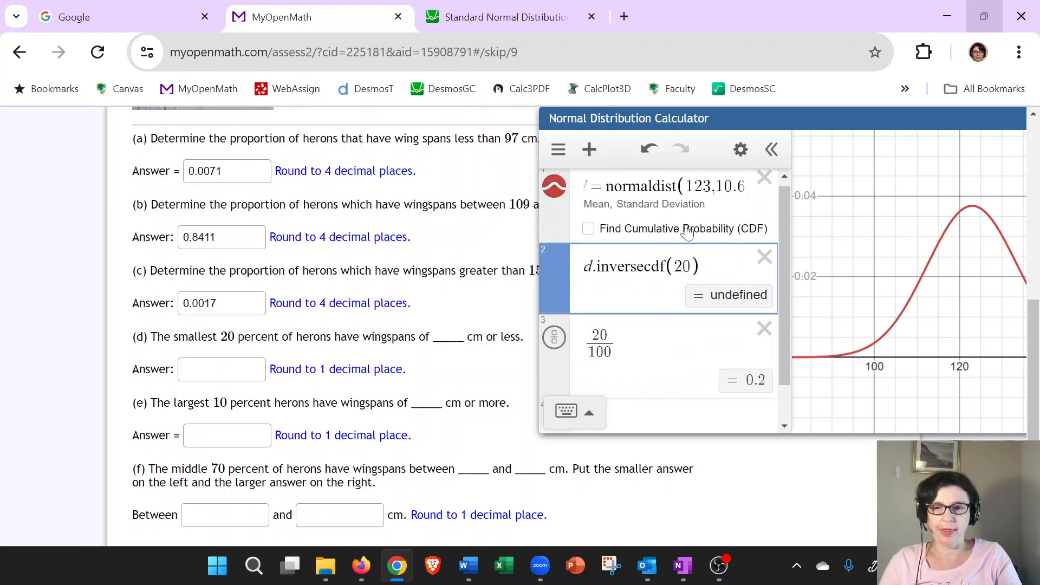
key(BackSpace)
key(BackSpace)
text(0.2)
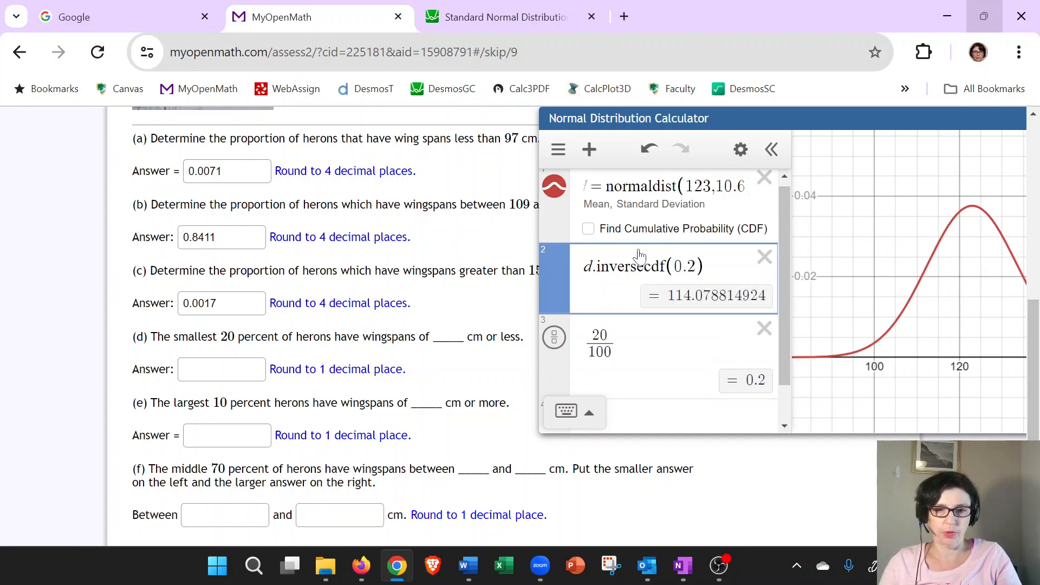
Enter 114.1 as the answer to part (d).
click(187, 372)
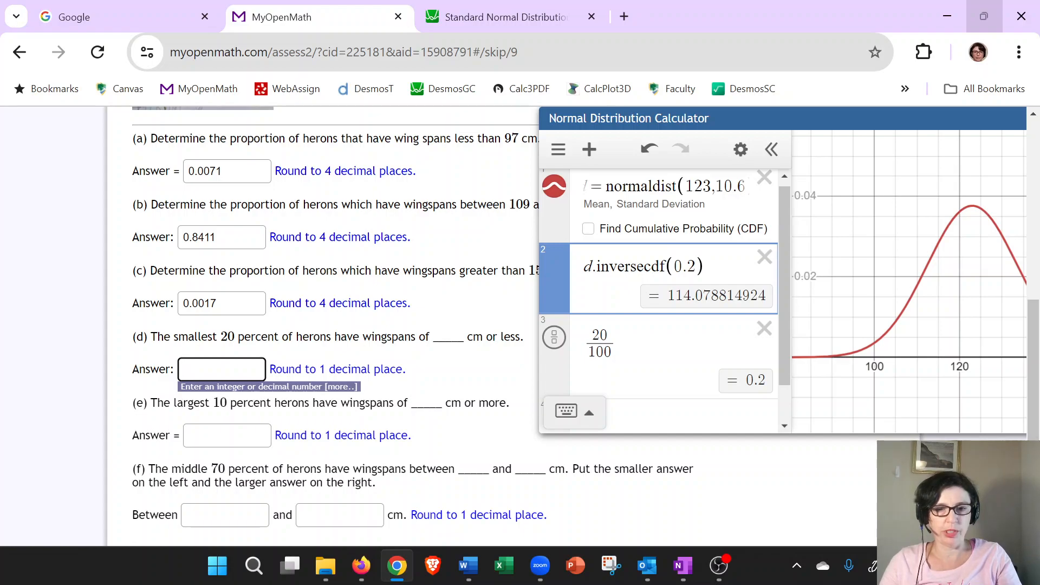
text(114)
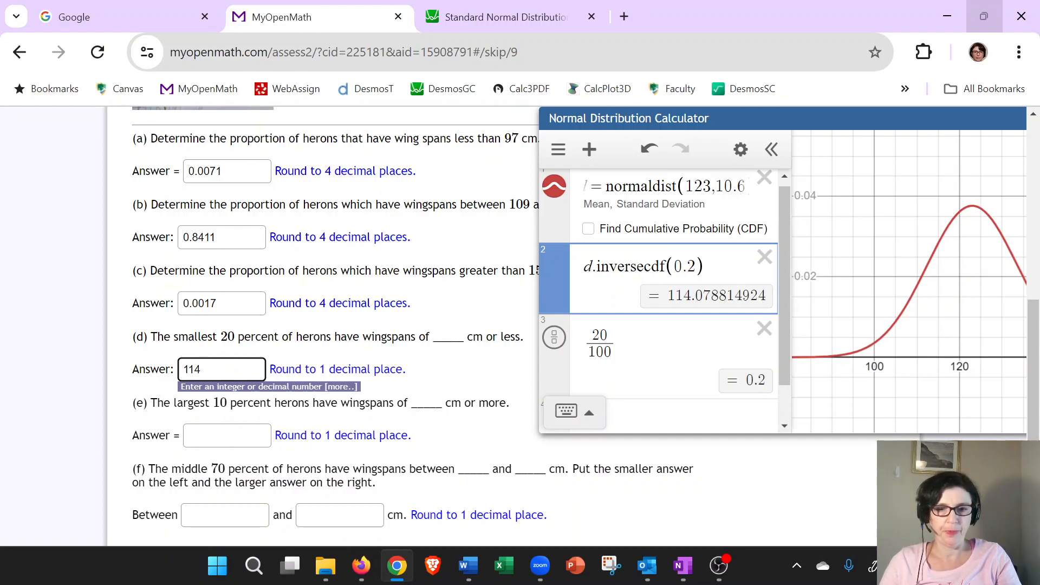
text(.1)
Try rounding the inverse CDF result to 1 decimal place in a new row, then delete that row.
drag(650, 365, 591, 360)
key(BackSpace)
text(round()
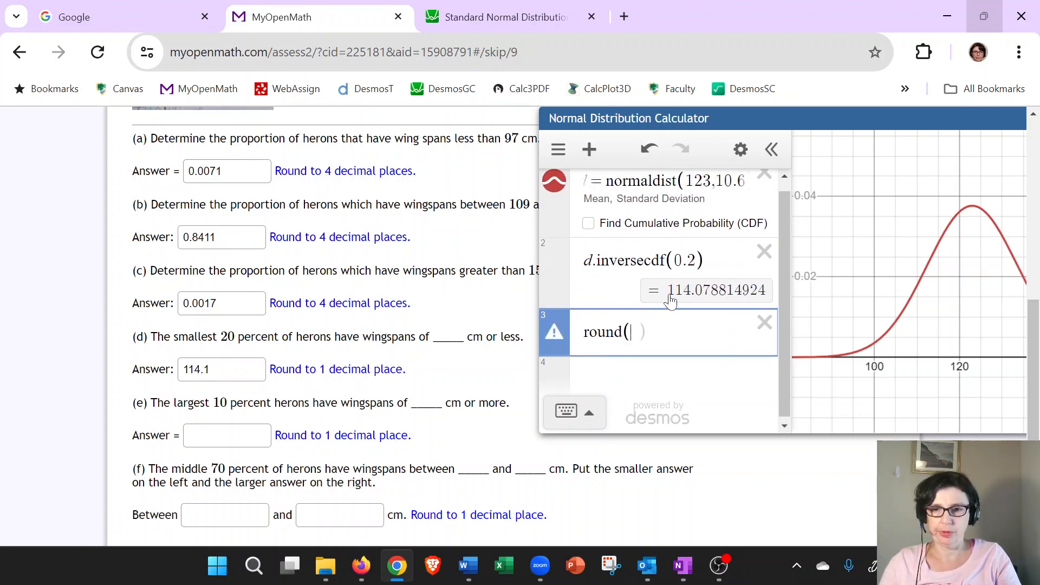
drag(667, 292, 766, 293)
key(ctrl+c)
key(ctrl+v)
text(,1)
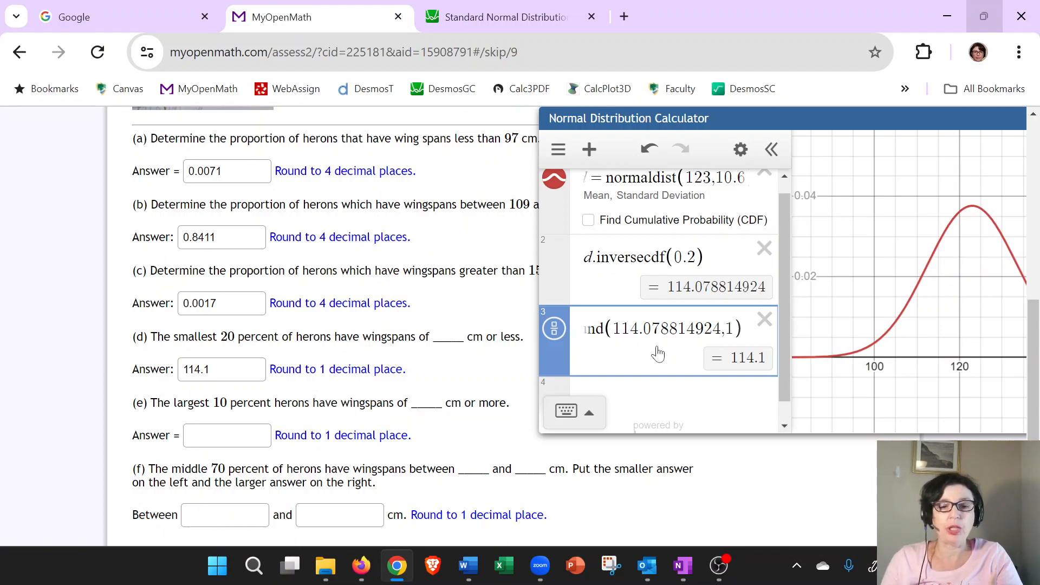
click(764, 320)
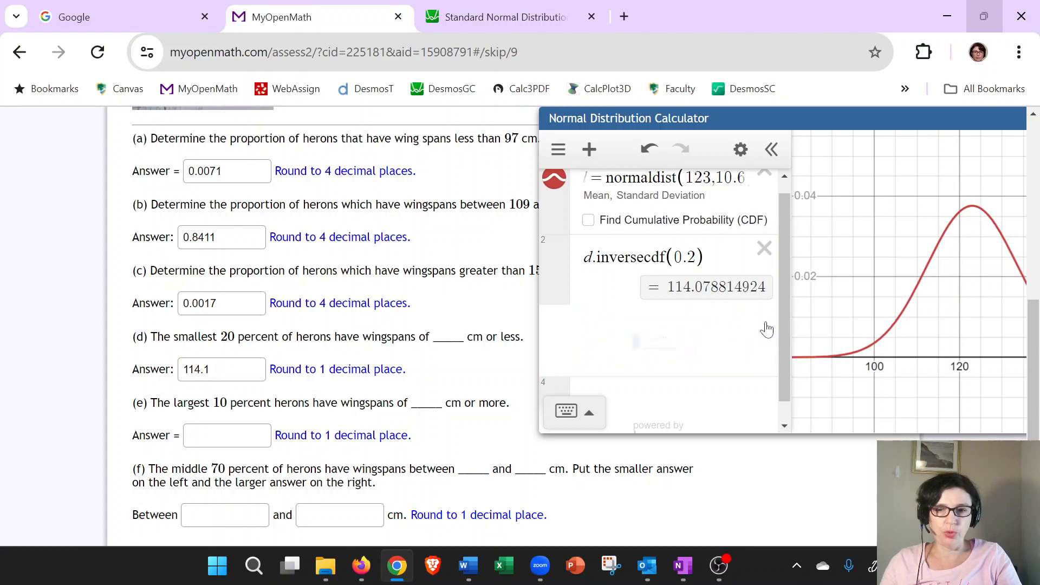
Compute 100-10 and 90/100, and set the inverse CDF argument back to 0.9 for the largest 10 percent.
click(634, 339)
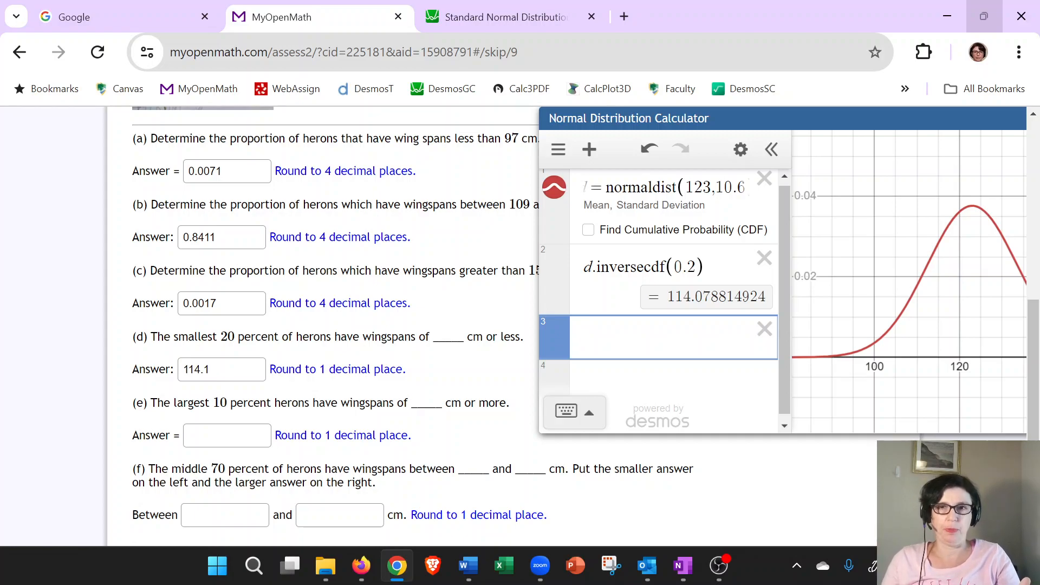
text(100-10)
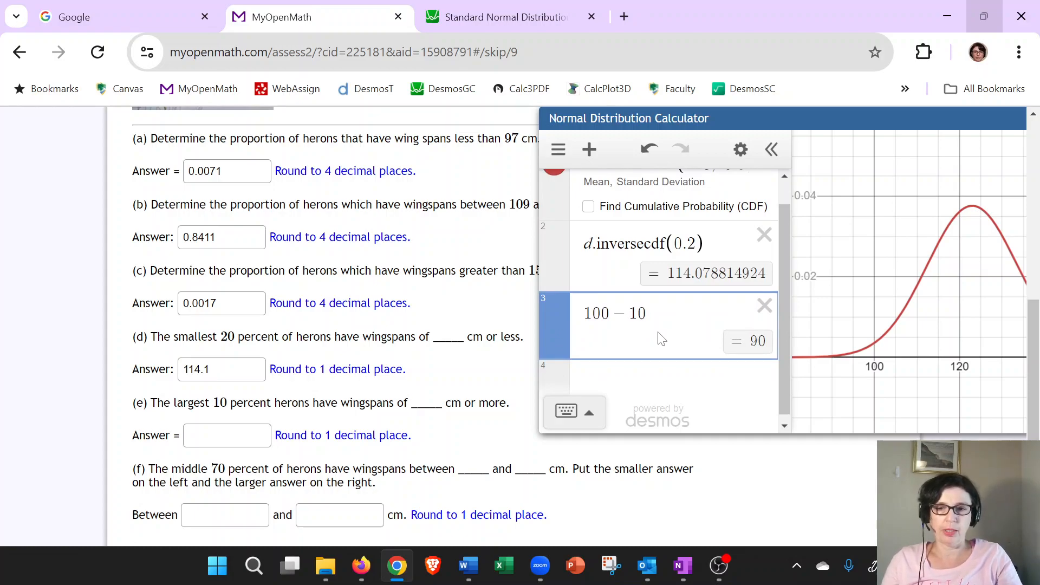
click(682, 379)
text(90/100)
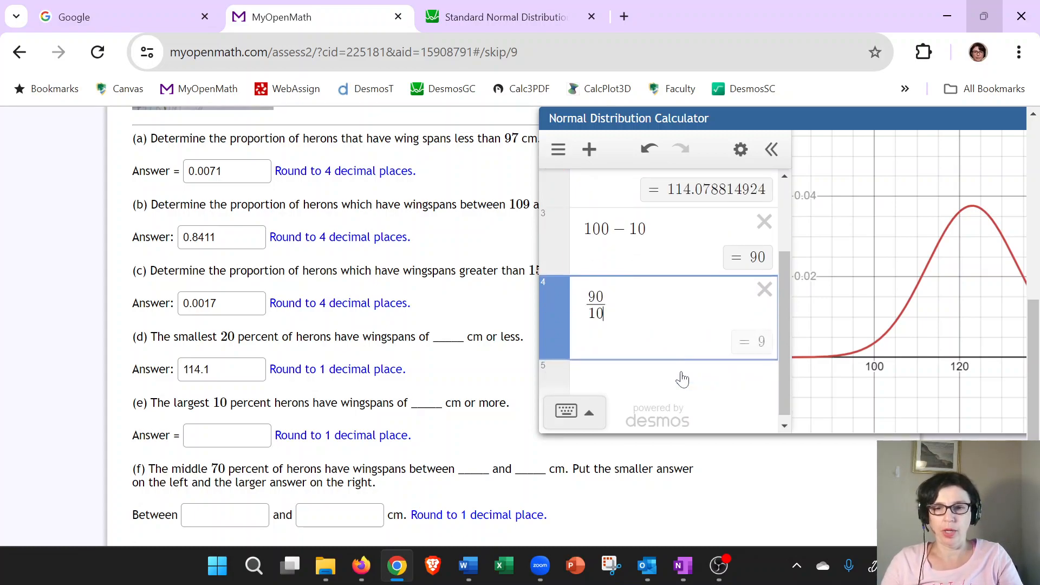
scroll(694, 241, up, 3)
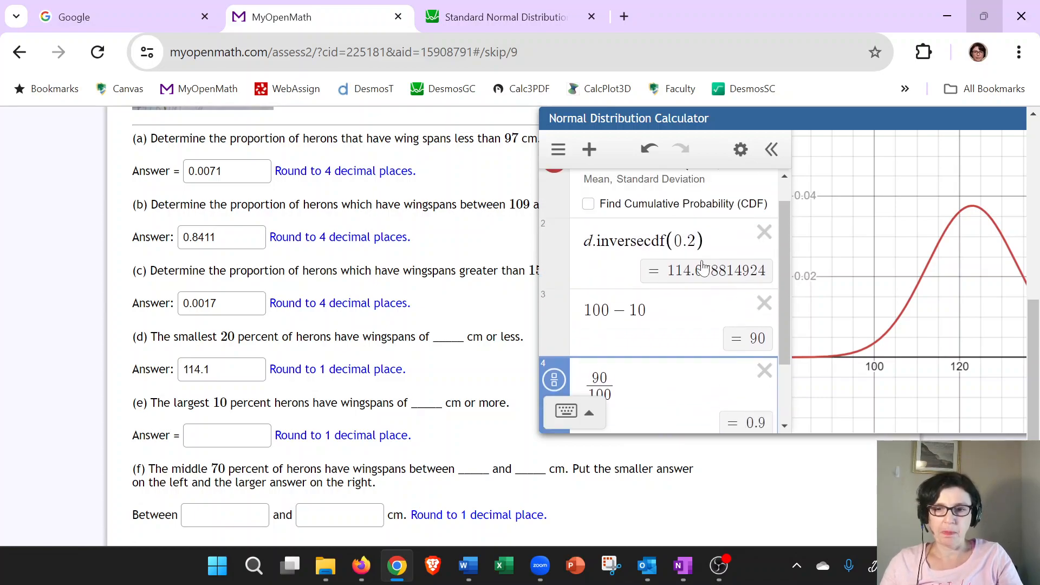
click(695, 241)
key(BackSpace)
text(9)
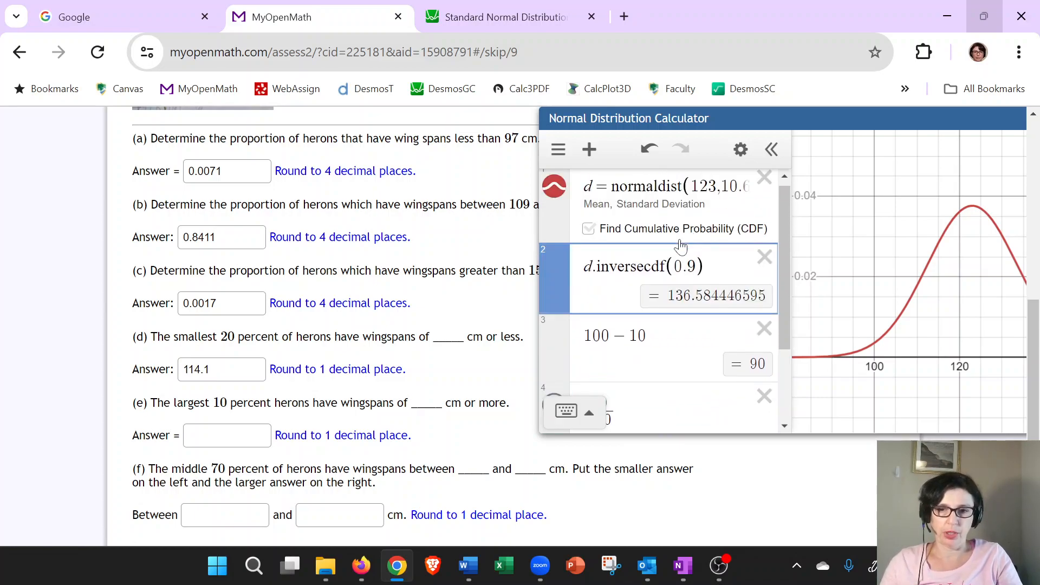
Enter 136.6 as the answer to part (e).
click(227, 436)
text(1)
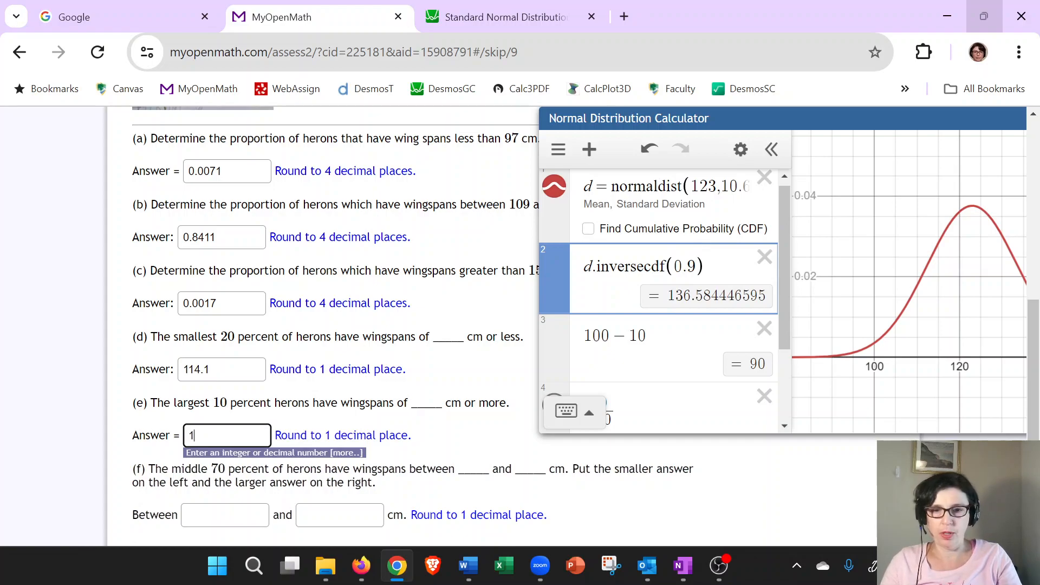
text(36.6)
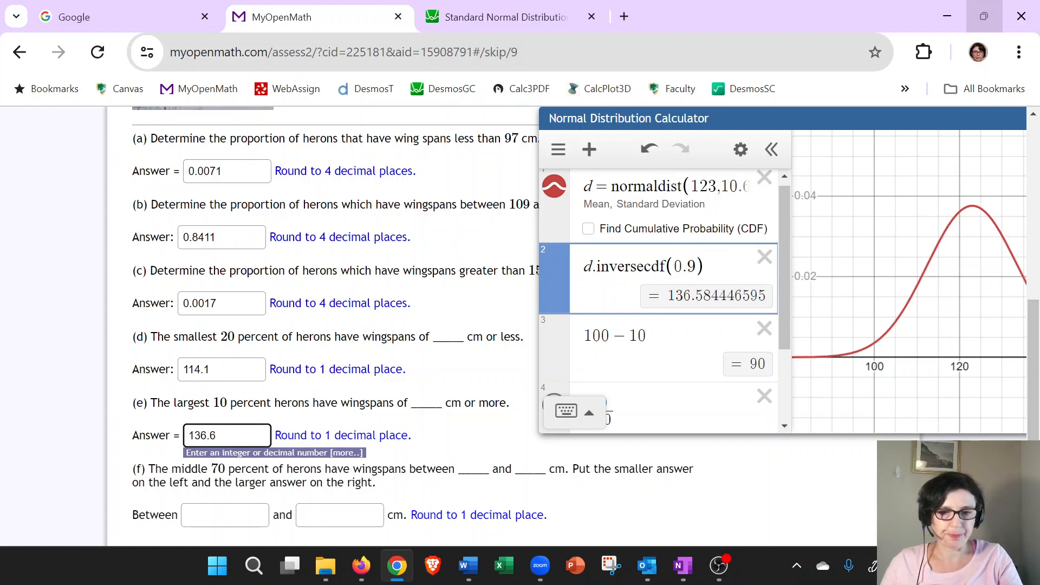
click(426, 446)
scroll(426, 445, down, 2)
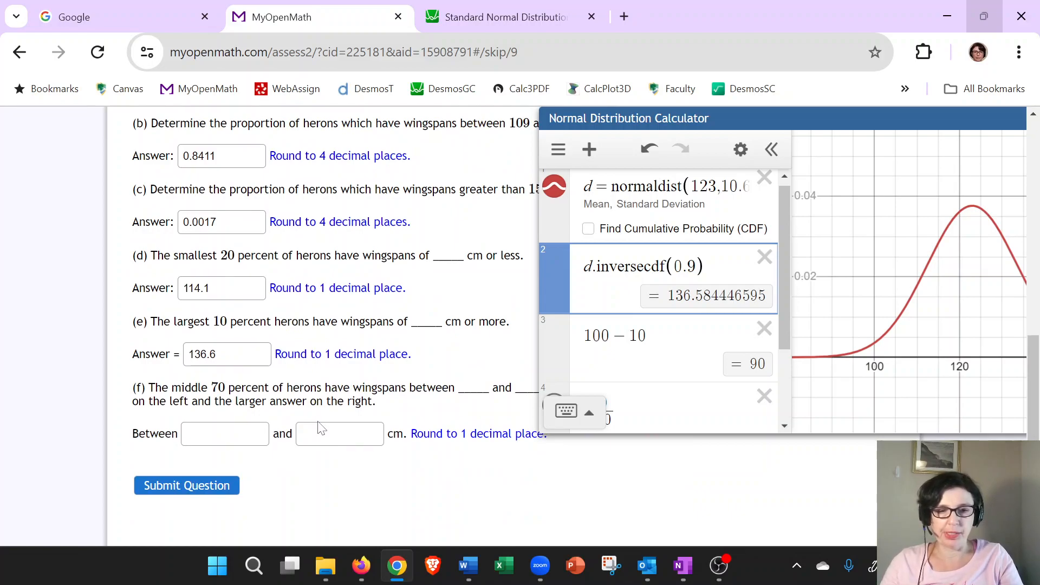
Switch to OneNote and mark two cutoffs on the standard normal curve with crosses and vertical lines.
key(alt+Tab)
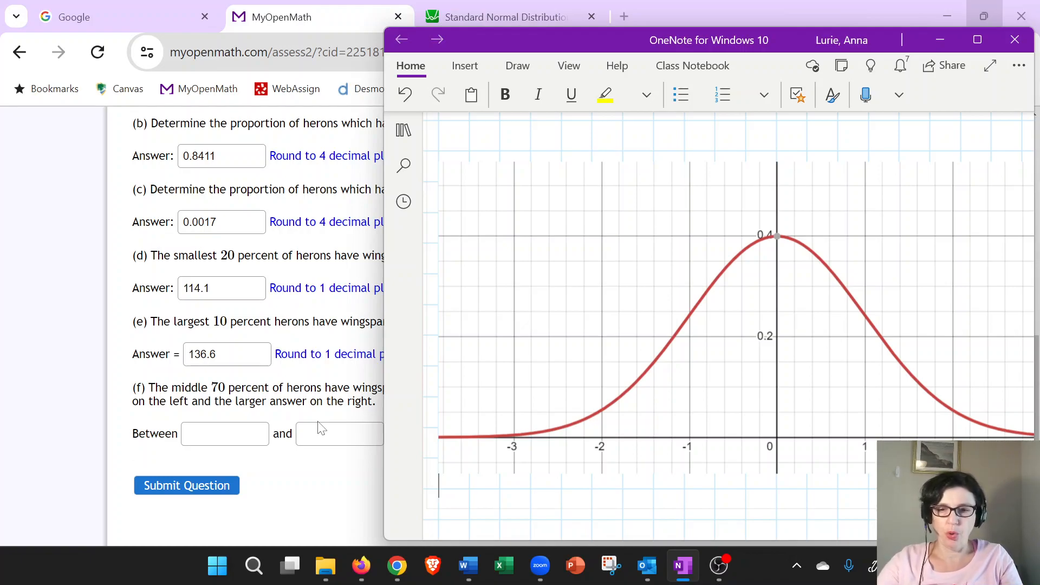
key(alt+d)
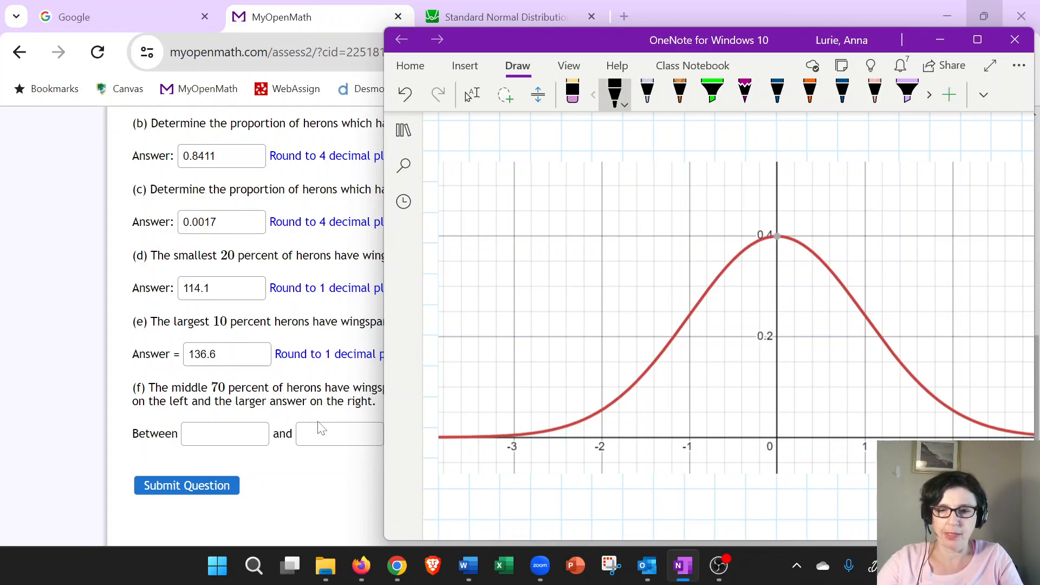
mouse_move(643, 433)
mouse_down()
mouse_move(655, 444)
mouse_move(641, 448)
mouse_up()
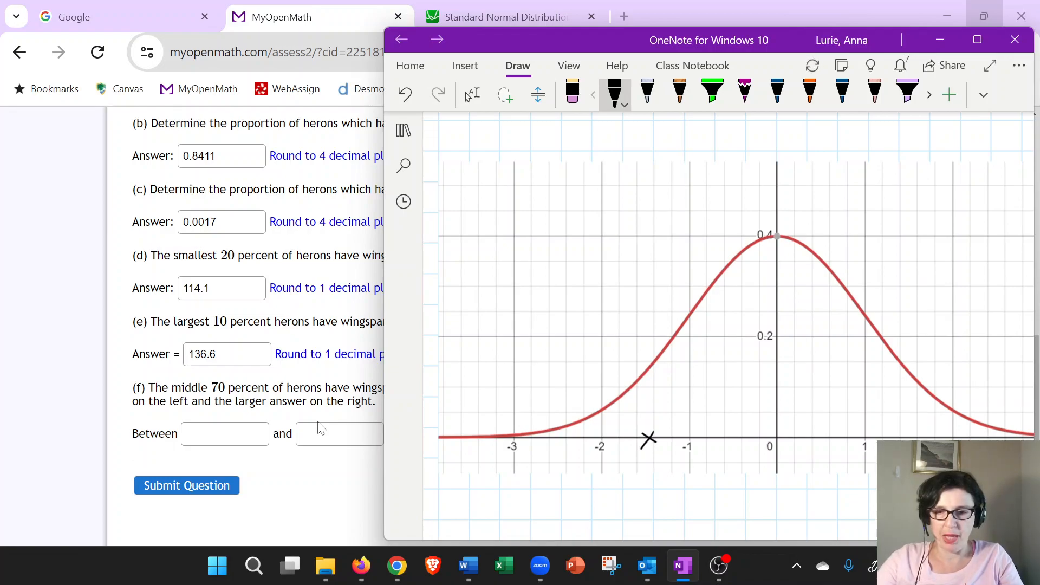
mouse_move(909, 433)
mouse_down()
mouse_move(921, 440)
mouse_move(910, 440)
mouse_up()
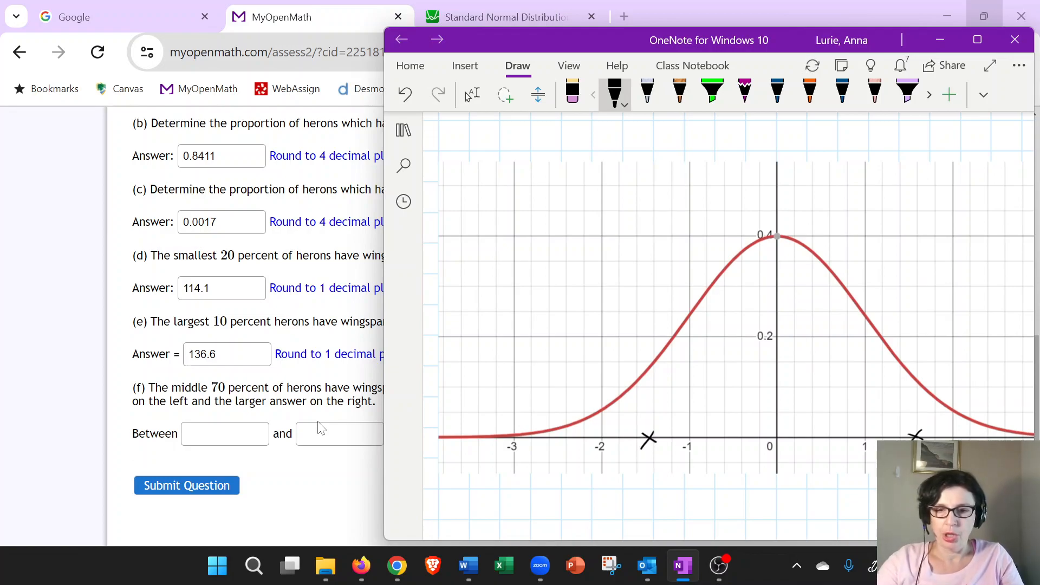
drag(648, 367, 648, 438)
drag(914, 378, 914, 436)
Shade the middle region between the cutoffs with a green highlighter and label it 70% with an arrow.
click(712, 92)
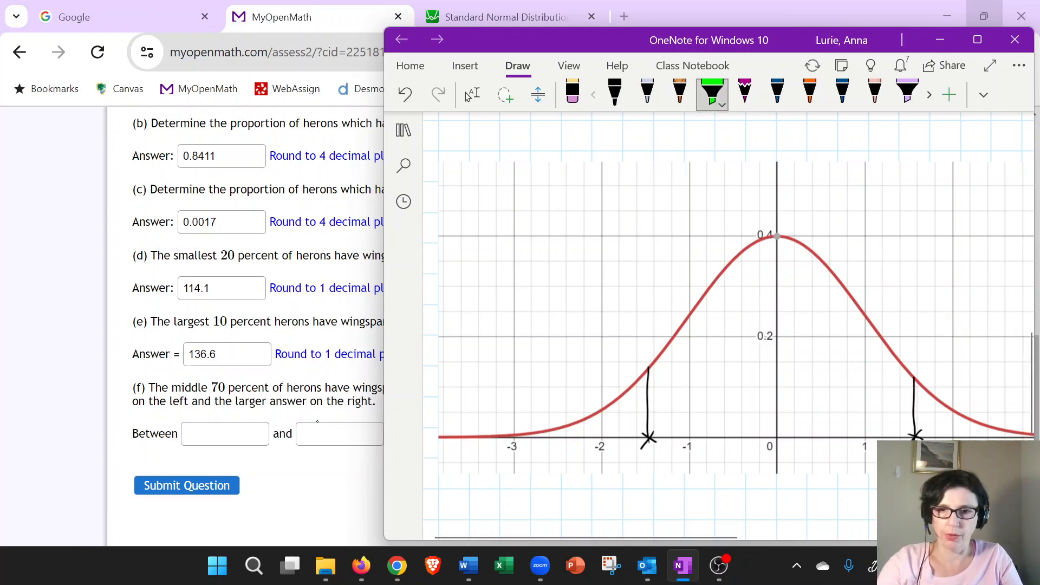
mouse_move(743, 280)
mouse_down()
mouse_move(669, 374)
mouse_move(719, 411)
mouse_move(872, 355)
mouse_move(853, 427)
mouse_move(769, 347)
mouse_move(758, 270)
mouse_move(811, 311)
mouse_up()
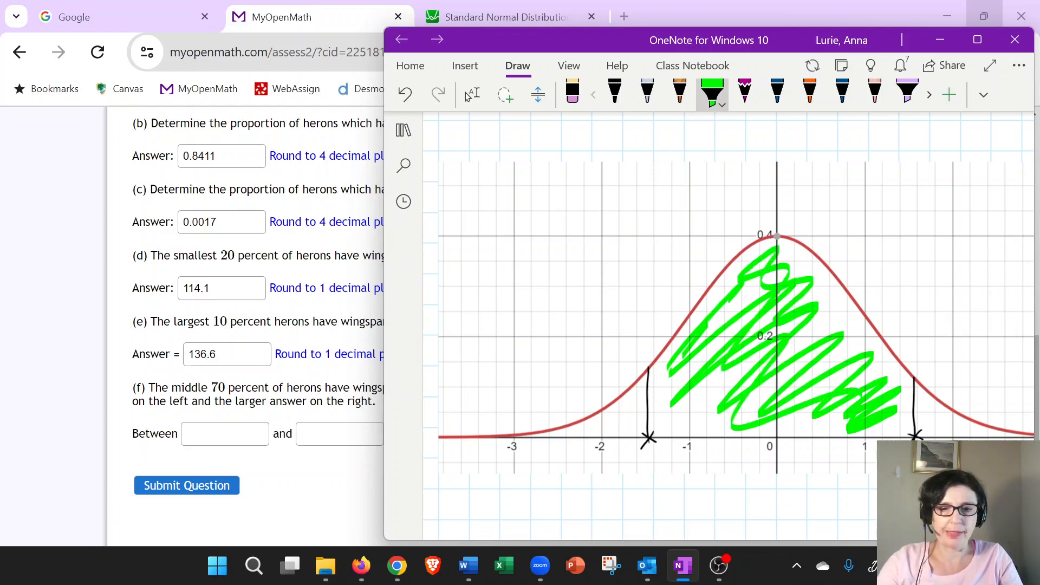
click(615, 93)
mouse_move(840, 234)
mouse_down()
mouse_move(796, 285)
mouse_move(871, 227)
mouse_move(868, 236)
mouse_up()
mouse_move(890, 216)
mouse_down()
mouse_move(901, 239)
mouse_move(916, 235)
mouse_move(899, 205)
mouse_up()
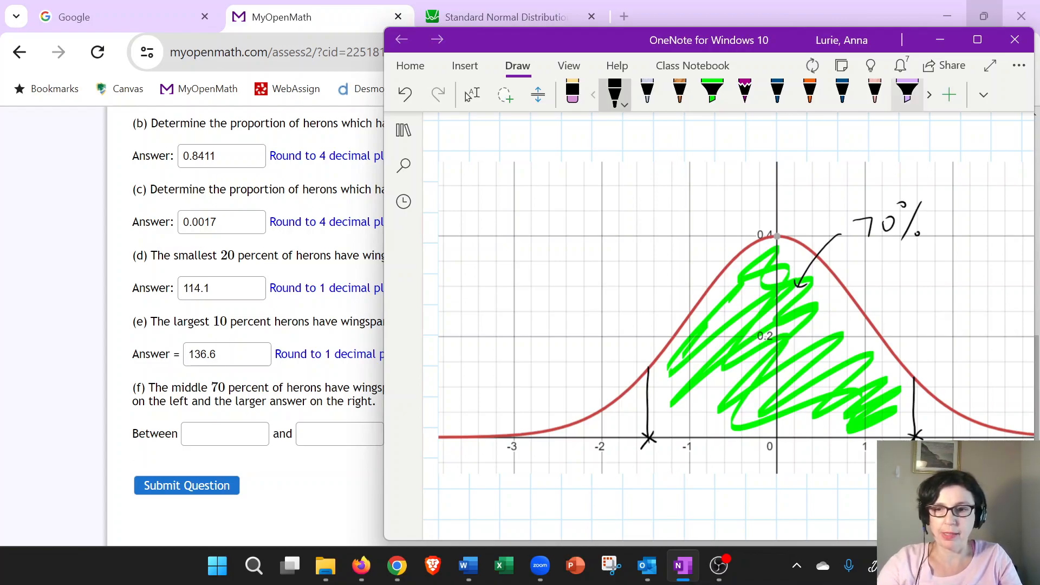
Shade the left tail in purple and write 100 − 70 = 30 above the curve.
click(907, 92)
mouse_move(564, 434)
mouse_down()
mouse_move(616, 414)
mouse_move(635, 391)
mouse_move(623, 427)
mouse_move(637, 417)
mouse_move(609, 434)
mouse_move(639, 392)
mouse_move(644, 417)
mouse_up()
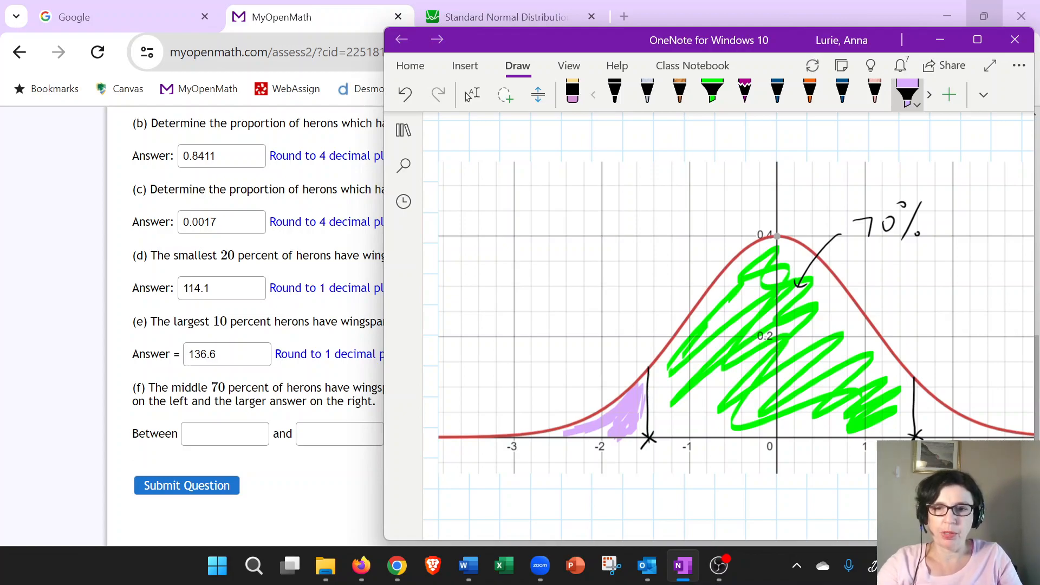
click(615, 92)
drag(504, 238, 503, 264)
mouse_move(517, 244)
mouse_down()
mouse_move(510, 259)
mouse_move(519, 244)
mouse_up()
mouse_move(536, 244)
mouse_down()
mouse_move(584, 261)
mouse_move(600, 246)
mouse_move(632, 248)
mouse_move(631, 257)
mouse_up()
mouse_move(646, 243)
mouse_down()
mouse_move(646, 259)
mouse_move(674, 255)
mouse_move(670, 244)
mouse_up()
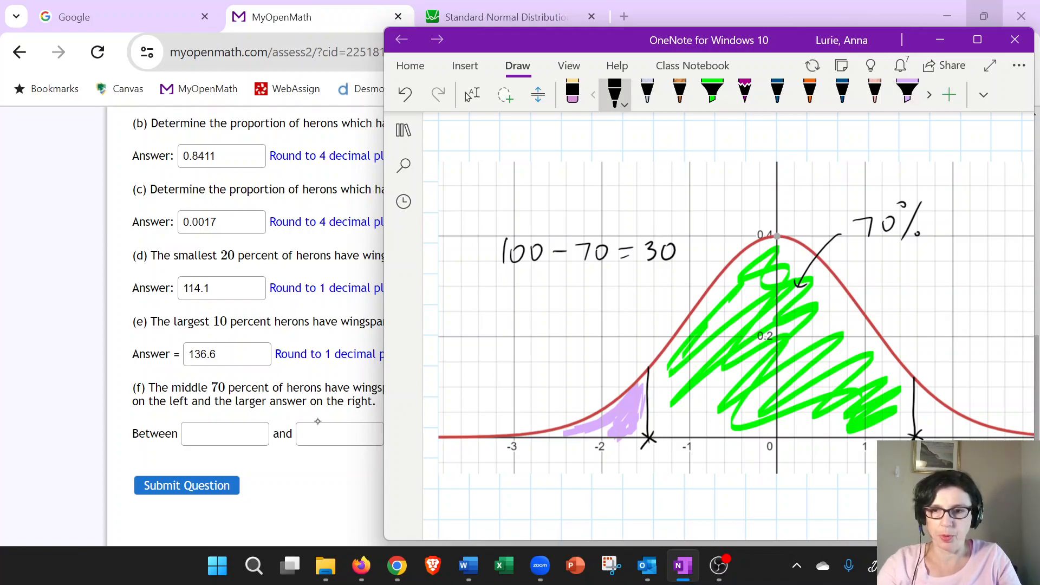
Shade the right tail in blue and put a pink question mark below the left cutoff.
click(930, 95)
click(907, 94)
drag(920, 415, 983, 434)
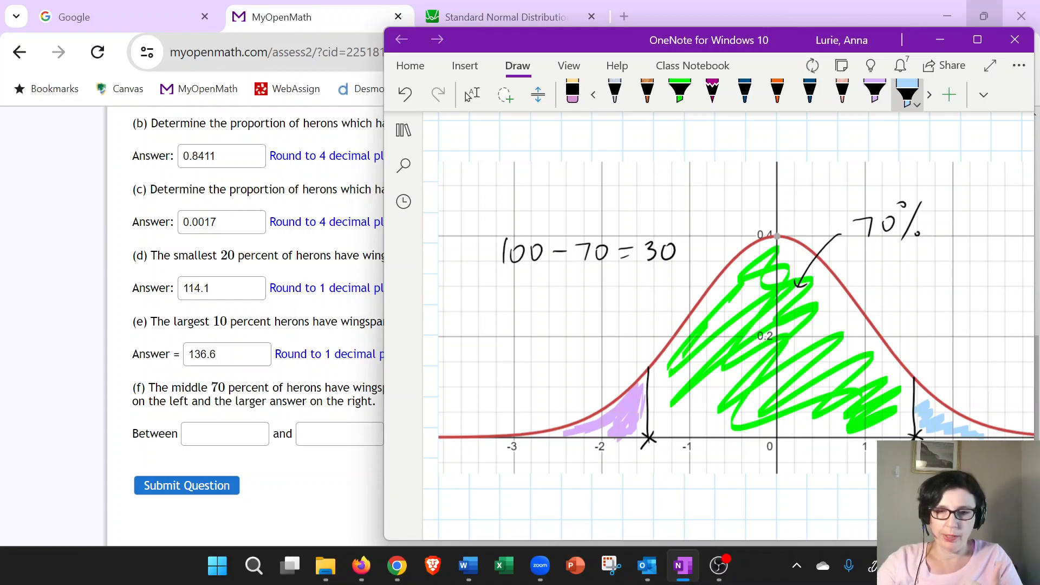
click(712, 93)
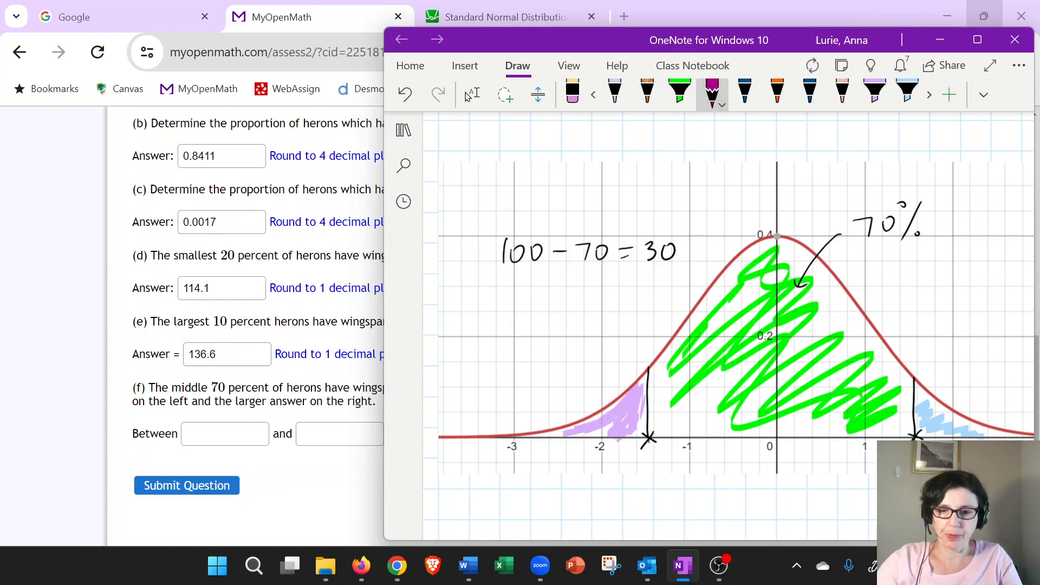
drag(649, 455, 650, 479)
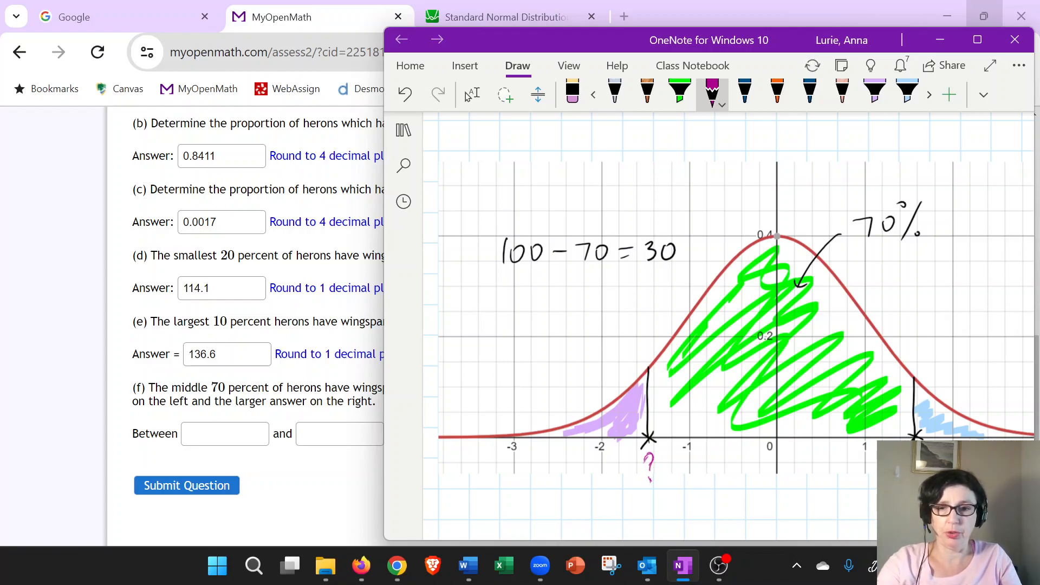
Divide the 30 by 2 by writing a fraction bar and 2 beneath it.
click(593, 95)
click(615, 93)
drag(645, 270, 665, 268)
mouse_move(645, 280)
mouse_down()
mouse_move(644, 292)
mouse_move(656, 291)
mouse_up()
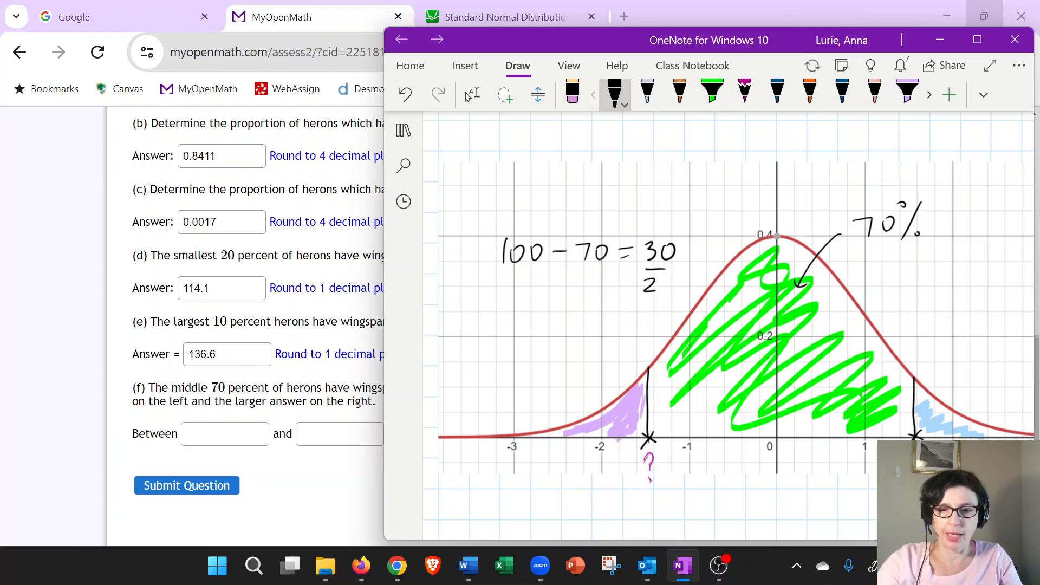
Label both tails 15% with arrows and circle the left 15% label.
drag(602, 379, 612, 417)
drag(574, 365, 576, 381)
drag(587, 362, 587, 381)
mouse_move(586, 361)
mouse_down()
mouse_move(598, 358)
mouse_move(604, 380)
mouse_up()
click(611, 373)
drag(957, 383, 939, 417)
mouse_move(964, 362)
mouse_down()
mouse_move(975, 380)
mouse_move(981, 364)
mouse_up()
drag(994, 362, 985, 383)
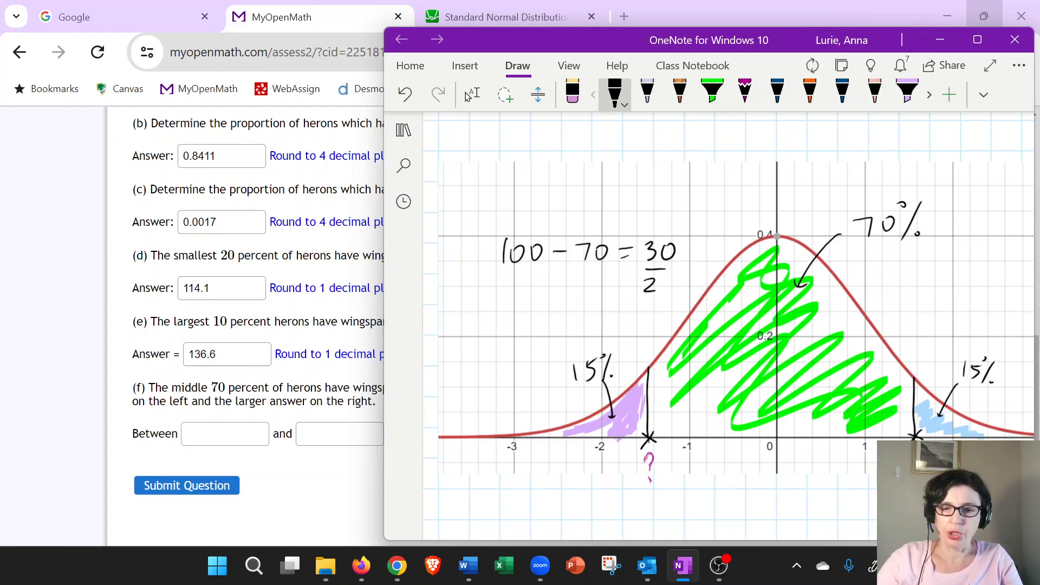
mouse_move(609, 341)
mouse_down()
mouse_move(622, 385)
mouse_move(603, 342)
mouse_up()
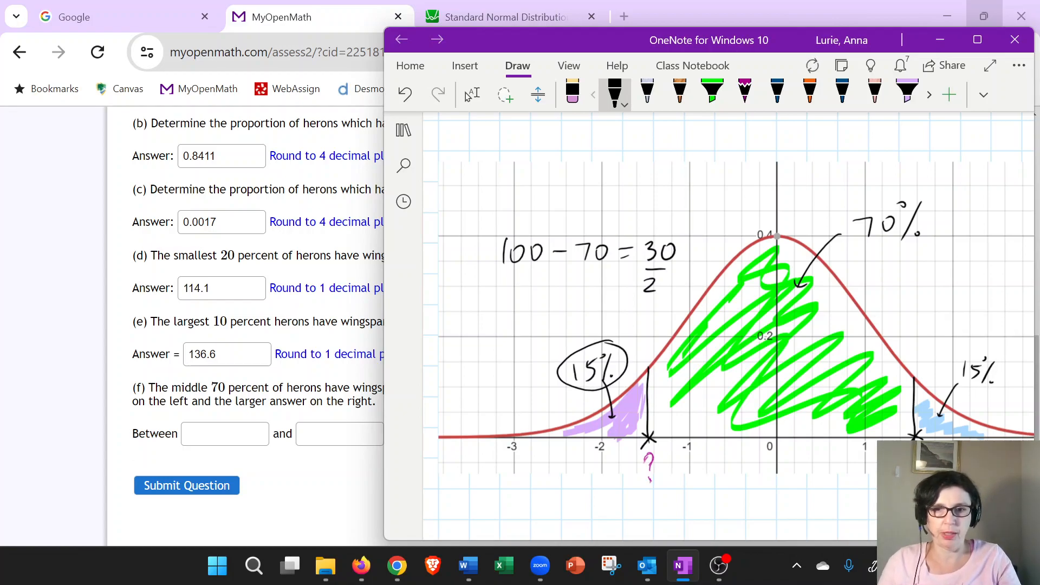
Switch to the browser and set the inverse CDF argument to 0.15.
click(723, 7)
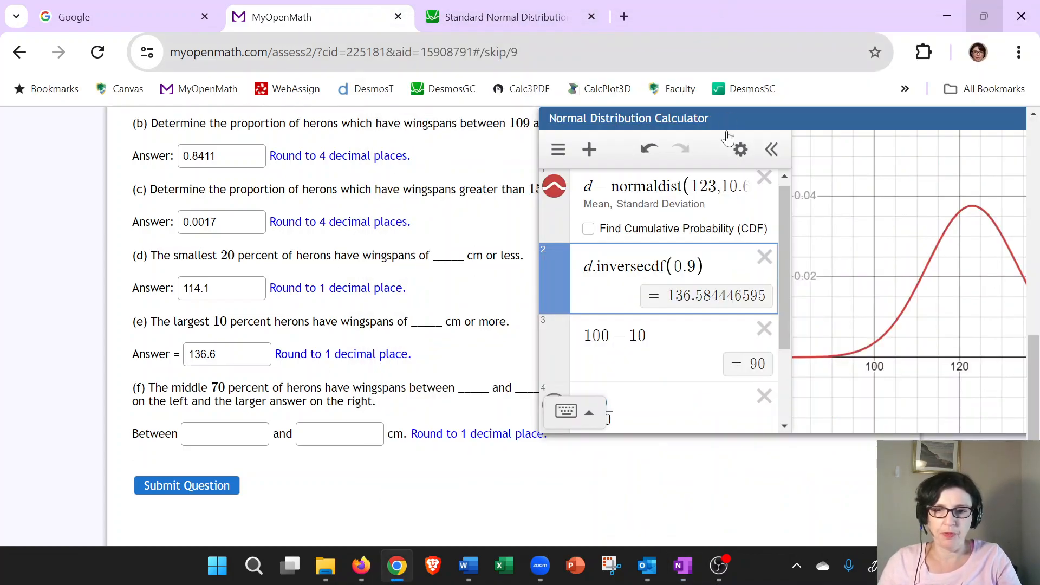
key(shift+Left)
key(BackSpace)
text(15)
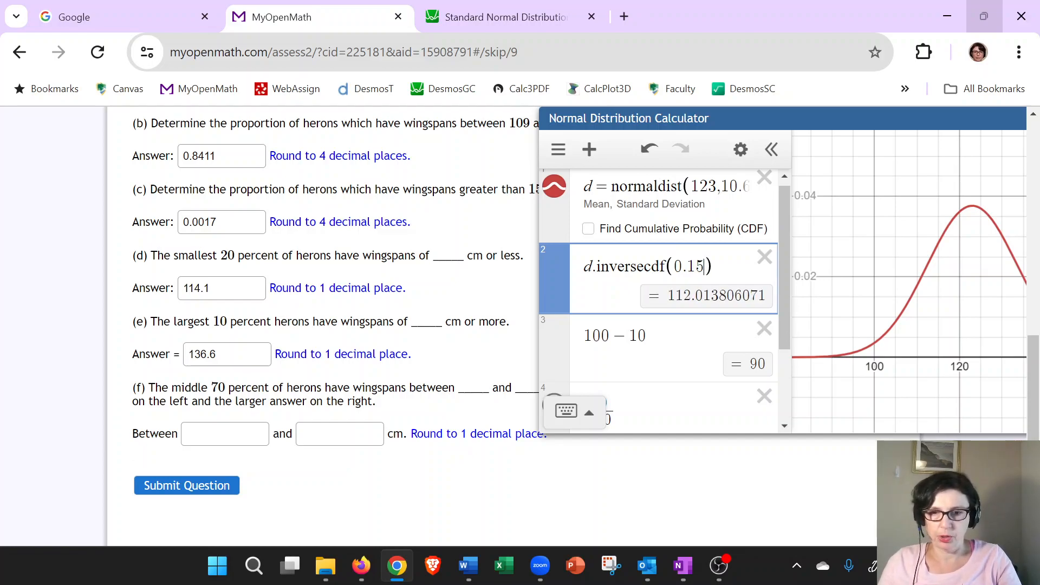
Enter 112.0 as the lower bound for part (f).
click(224, 433)
text(112)
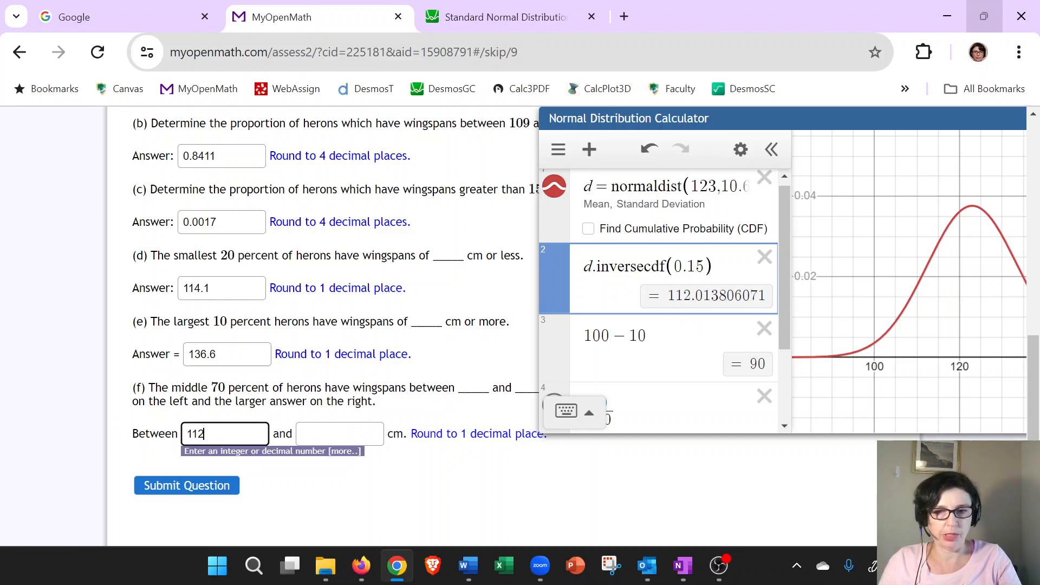
text(.0)
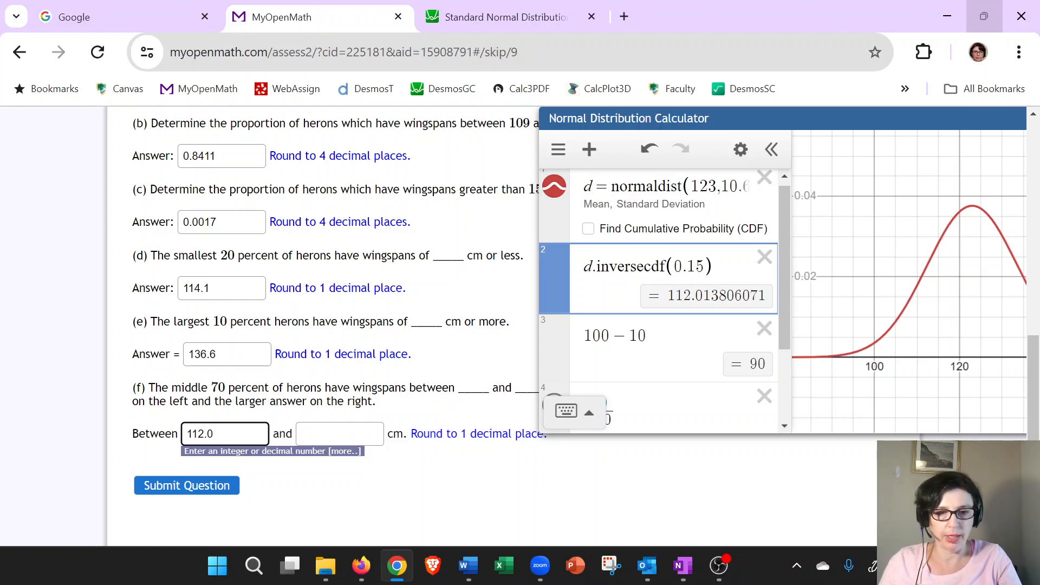
Compute 100-70, then 30/2, then 15/100 in the calculator's expressions.
key(Tab)
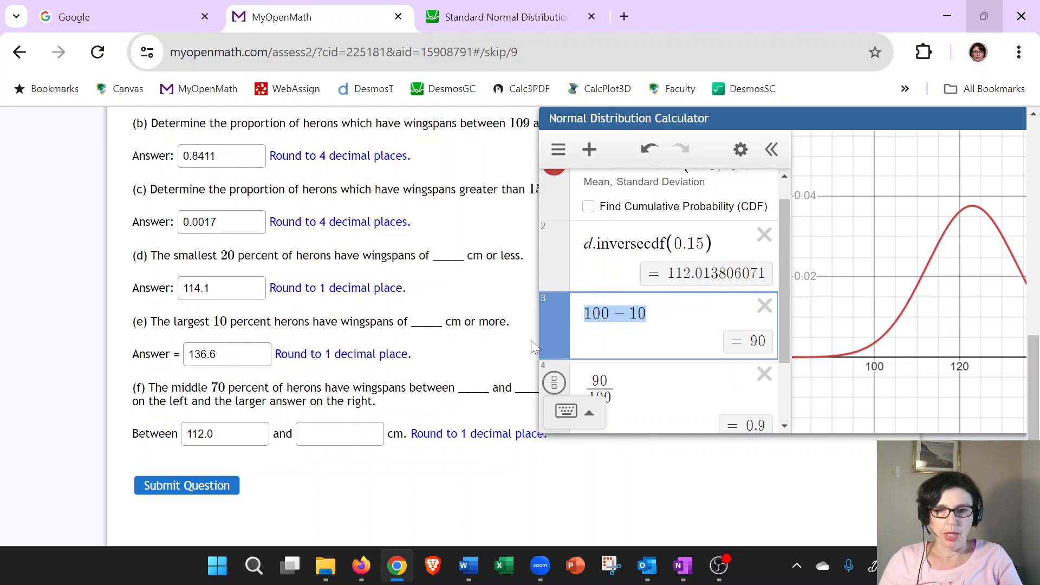
text(100-)
text(70)
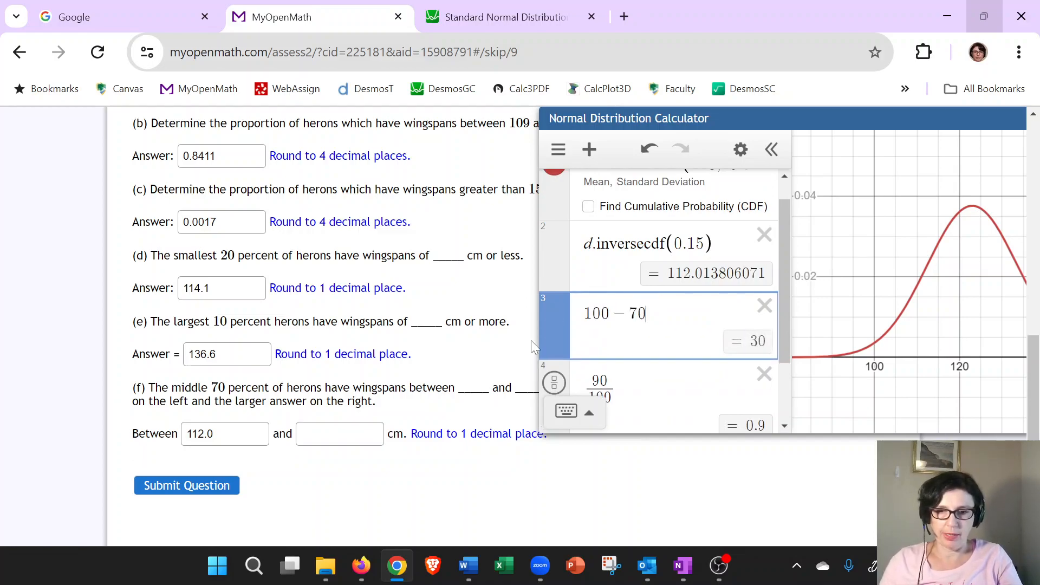
drag(640, 394, 544, 396)
text(302)
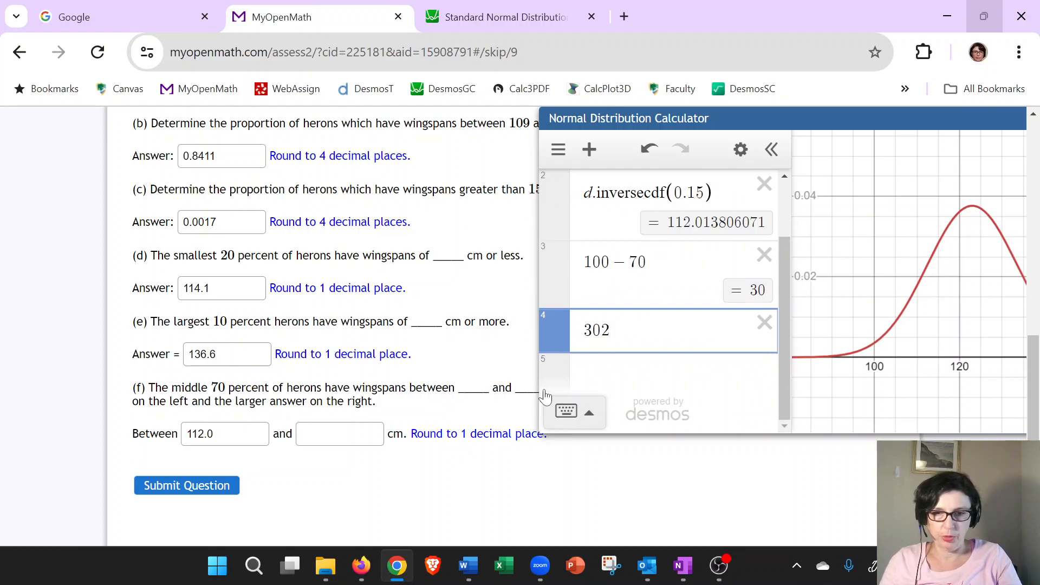
key(BackSpace)
text(/2)
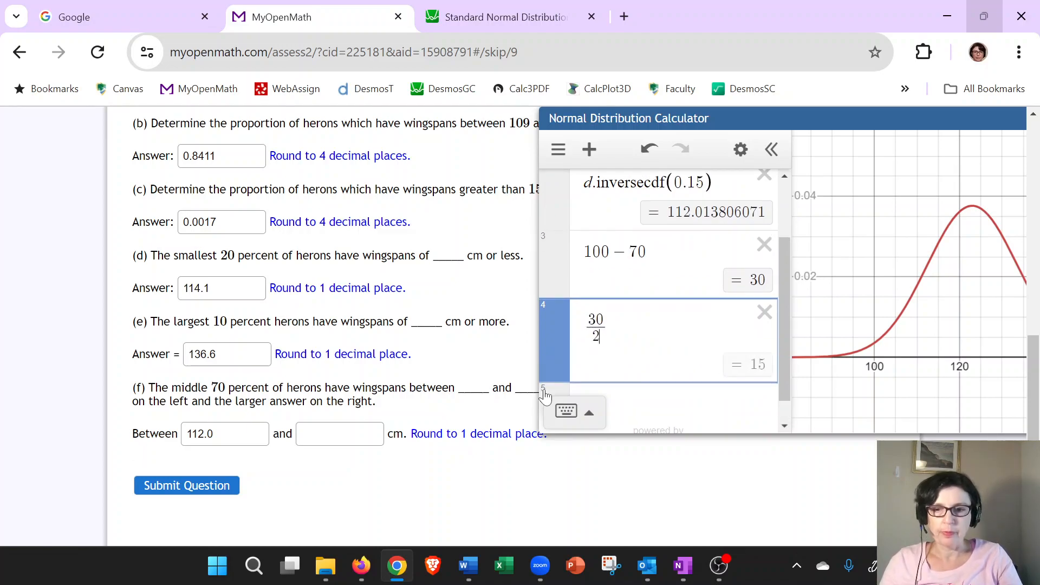
key(Return)
text(15/100)
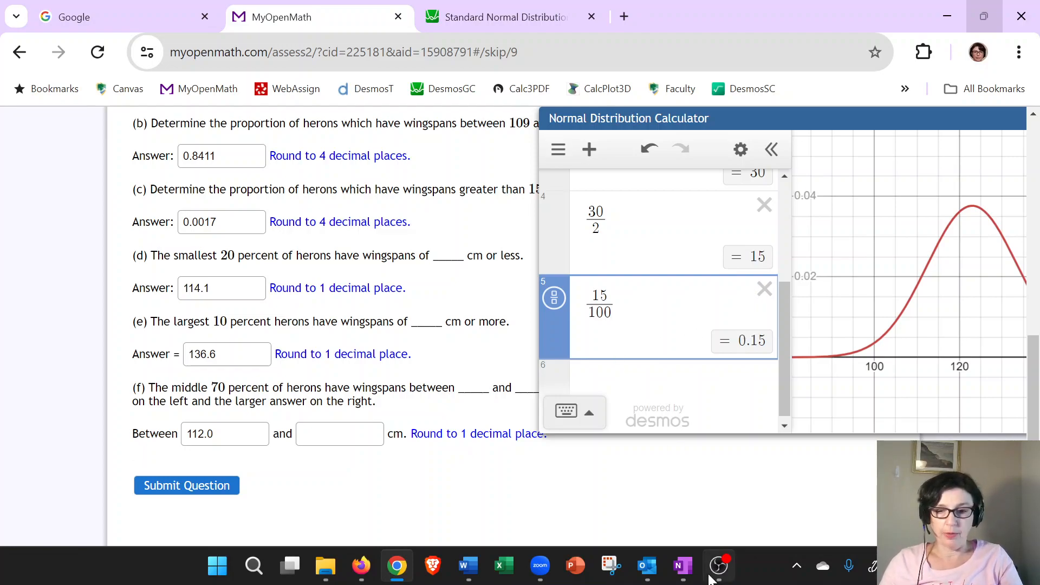
Switch to OneNote to review the shaded sketch.
click(687, 575)
click(467, 95)
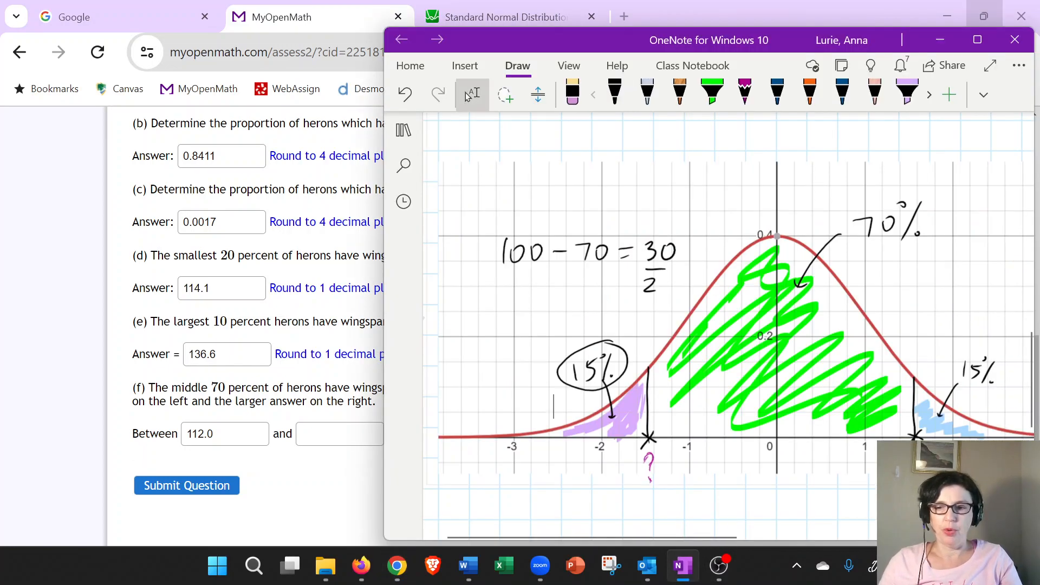
click(809, 93)
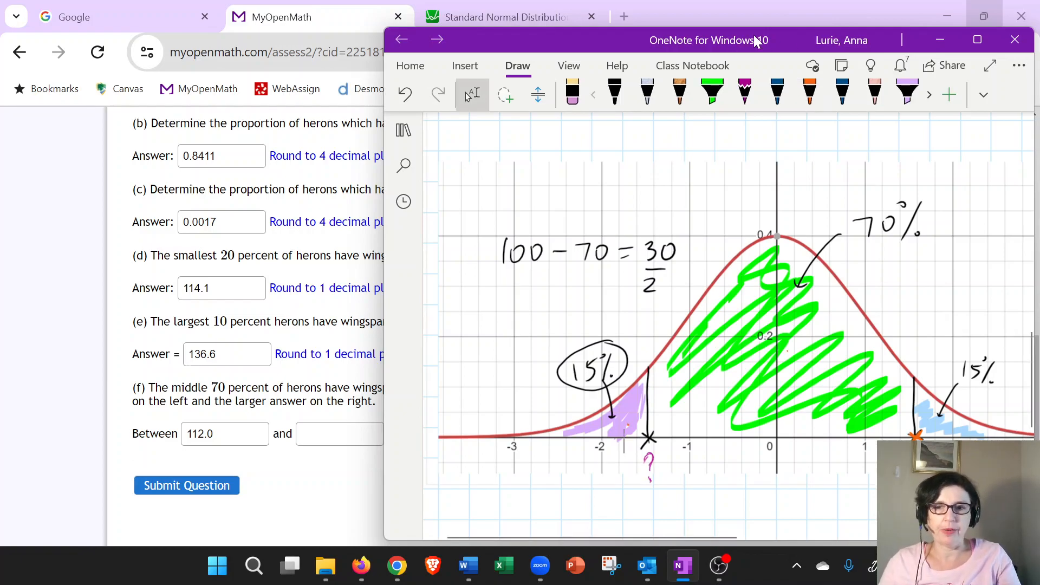
Switch back to the browser and set the inverse CDF argument to 0.85.
click(738, 7)
scroll(641, 297, up, 2)
scroll(641, 297, up, 3)
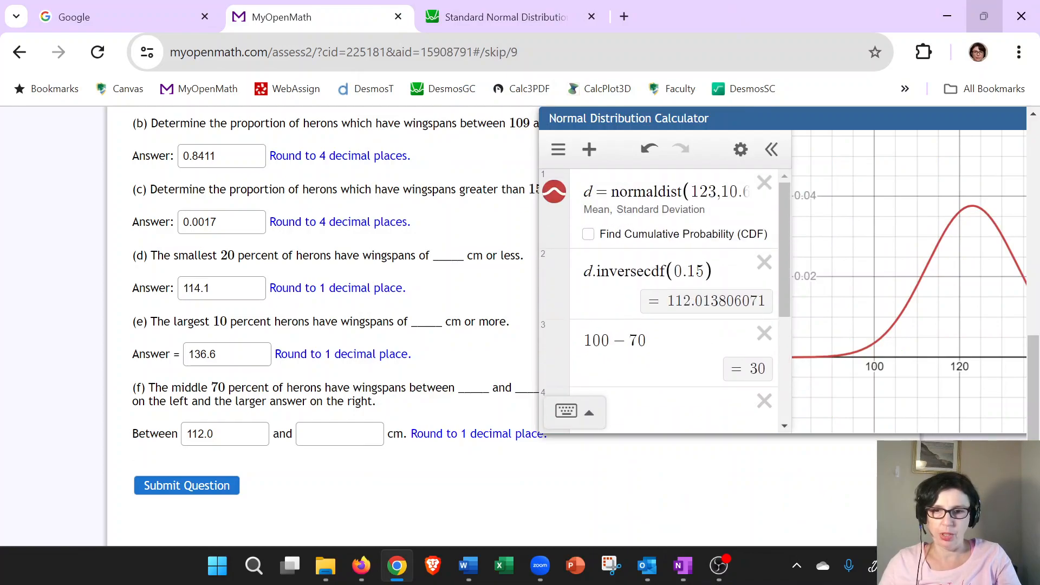
click(696, 271)
key(BackSpace)
key(BackSpace)
text(85)
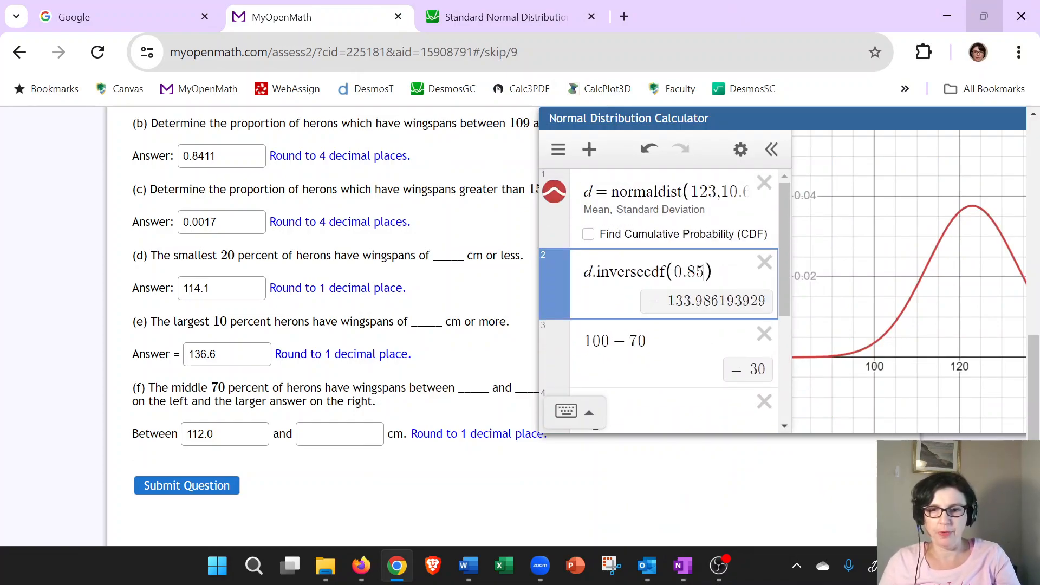
Try entering 114.0 as the upper bound for part (f), clearing the third calculator expression.
click(330, 433)
text(113.)
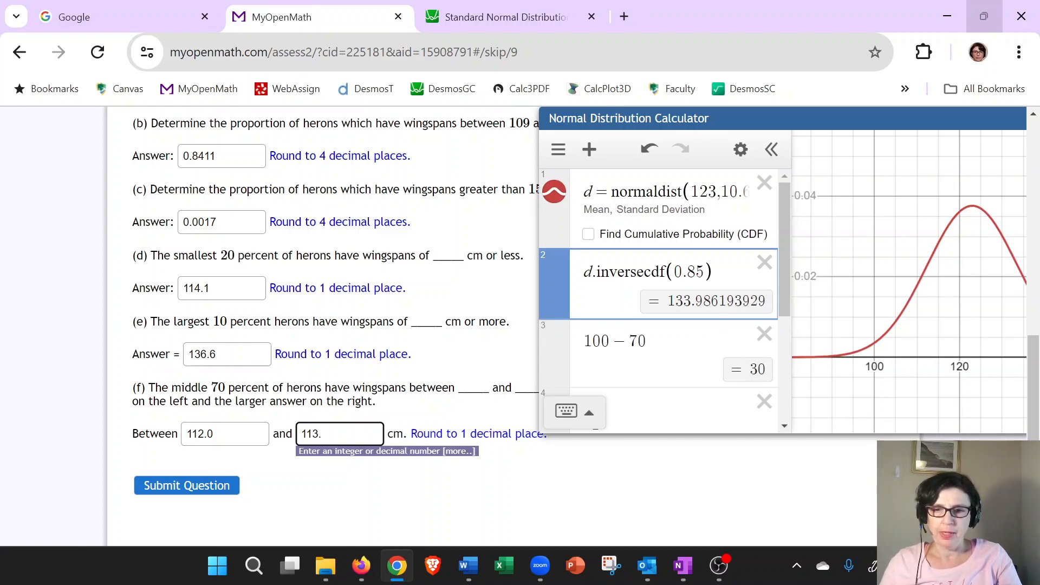
drag(664, 342, 550, 340)
key(BackSpace)
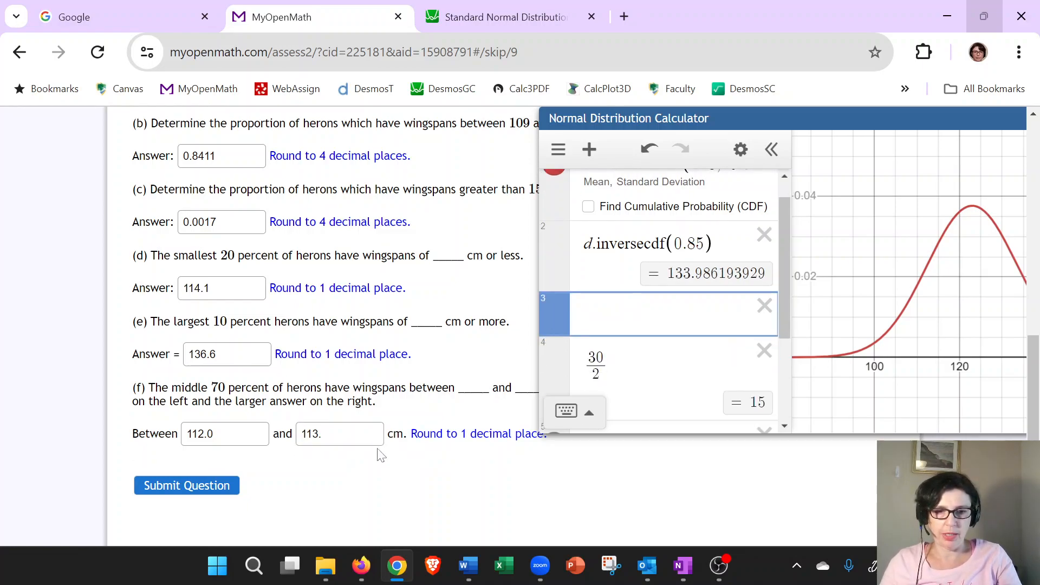
click(347, 428)
key(BackSpace)
key(BackSpace)
text(4.0)
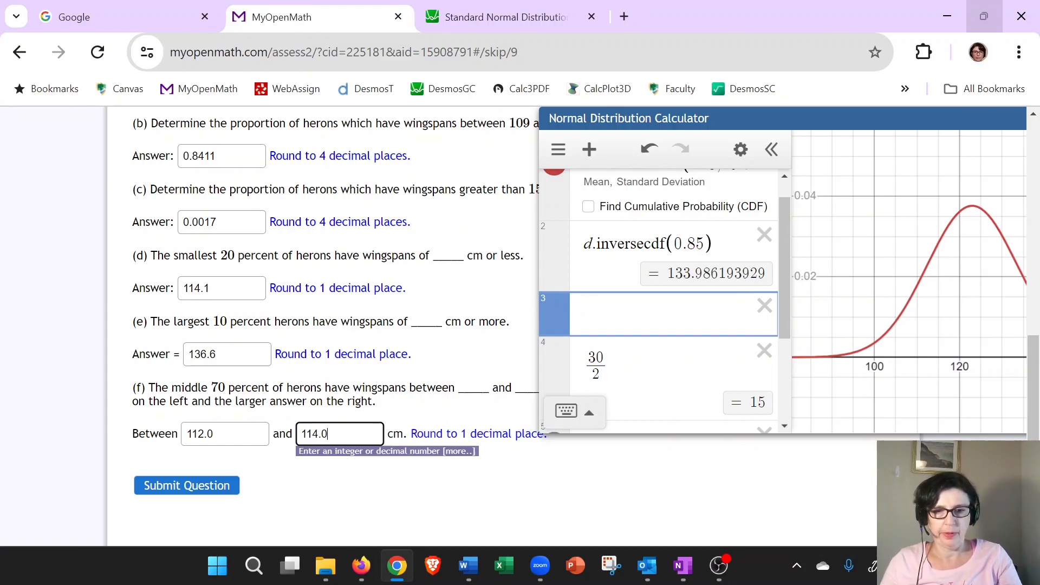
Round the inverse CDF result to one decimal with round(133.986193929,1) in the empty expression.
click(620, 331)
text(round()
drag(667, 266, 767, 271)
key(ctrl+c)
click(630, 306)
key(ctrl+v)
text(,1)
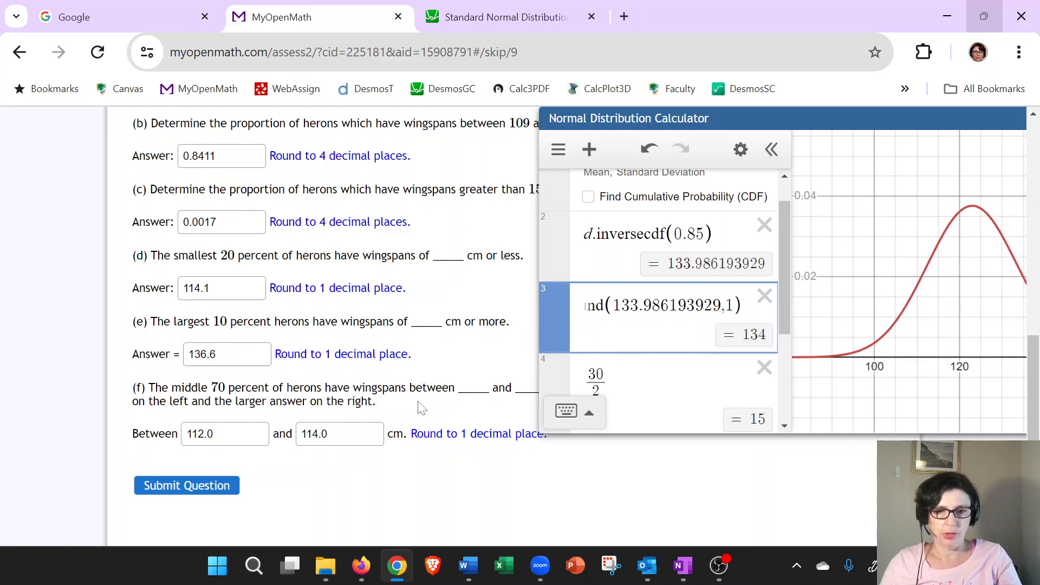
Set the upper bound for part (f) to 134.0.
click(320, 434)
key(BackSpace)
key(BackSpace)
text(34)
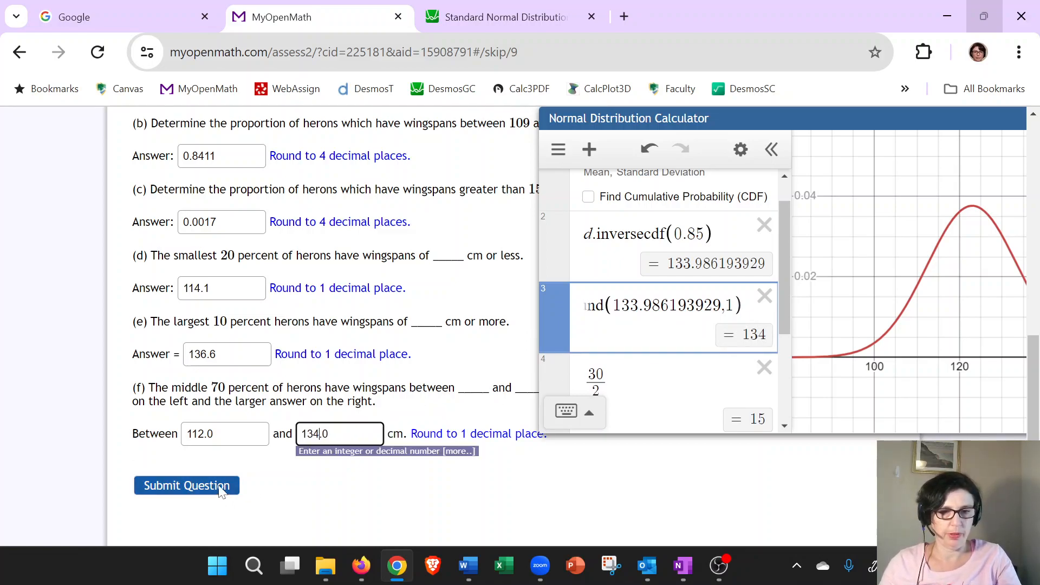